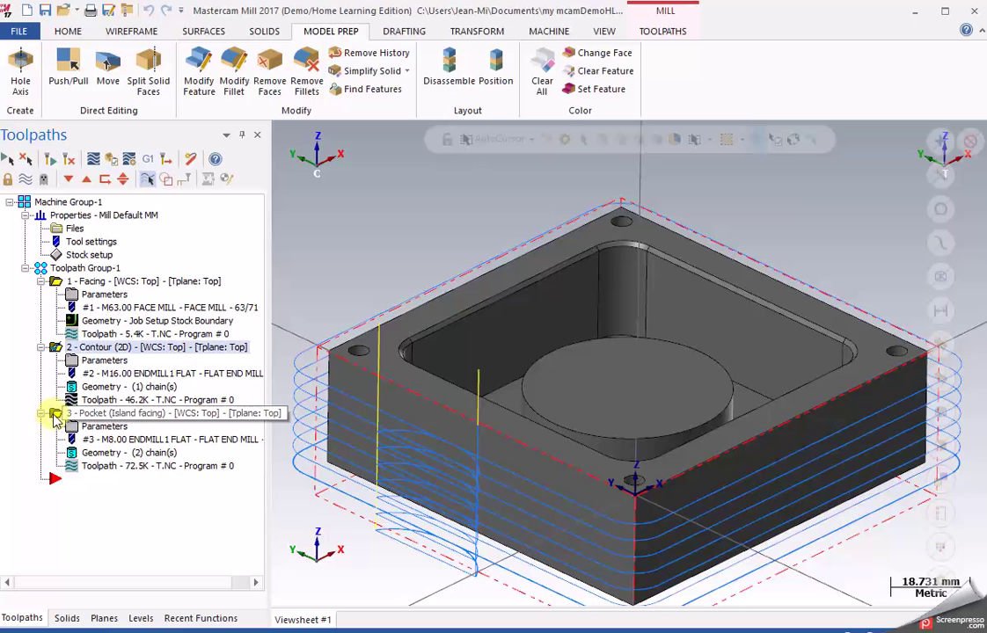
Step: Select all machining operations and toggle their toolpath display to compare the part with and without the paths
click(55, 348)
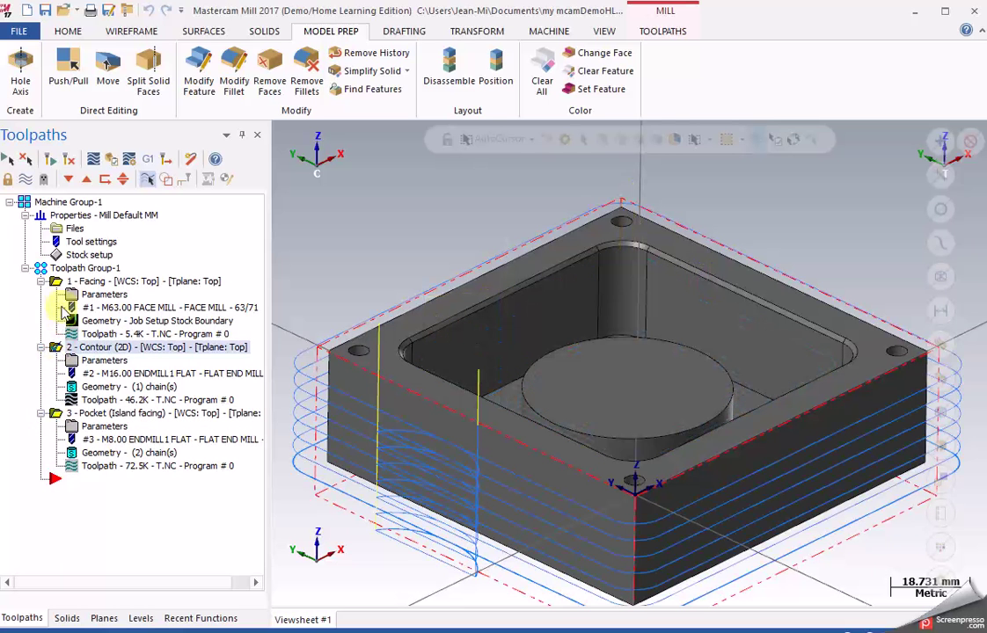
click(9, 159)
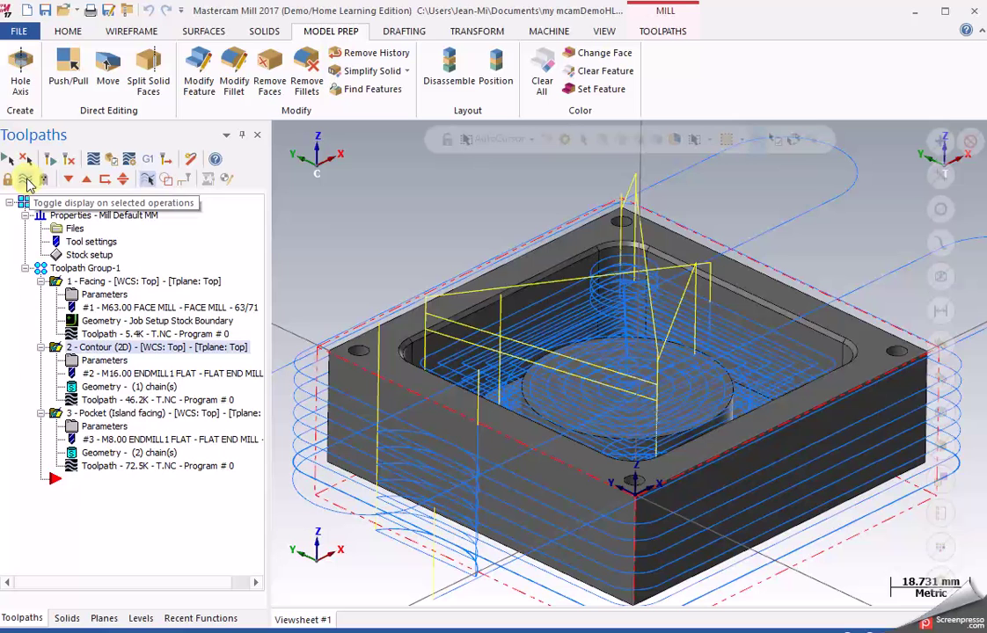
click(27, 182)
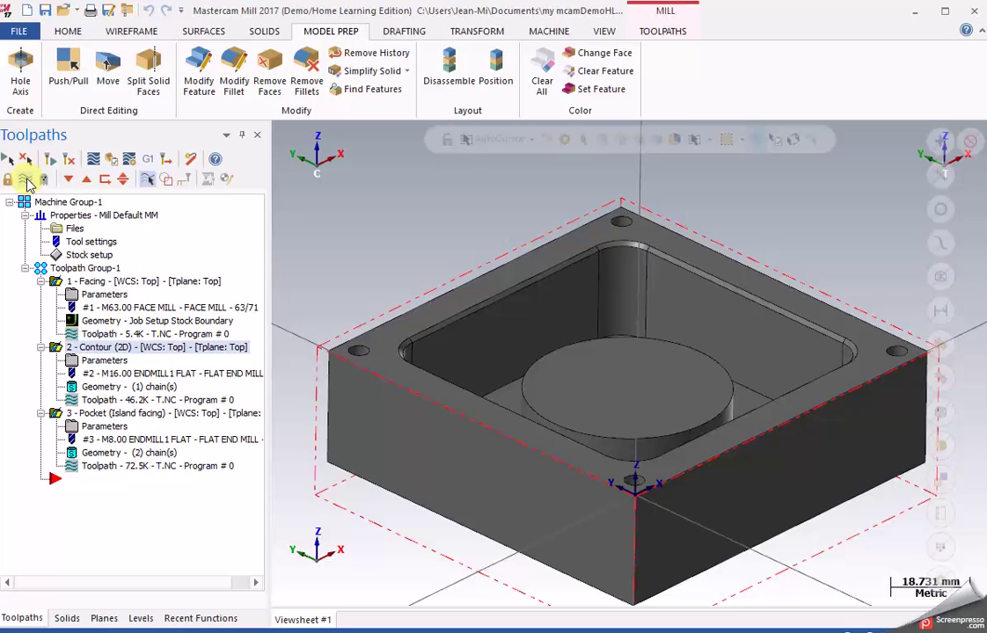
click(28, 182)
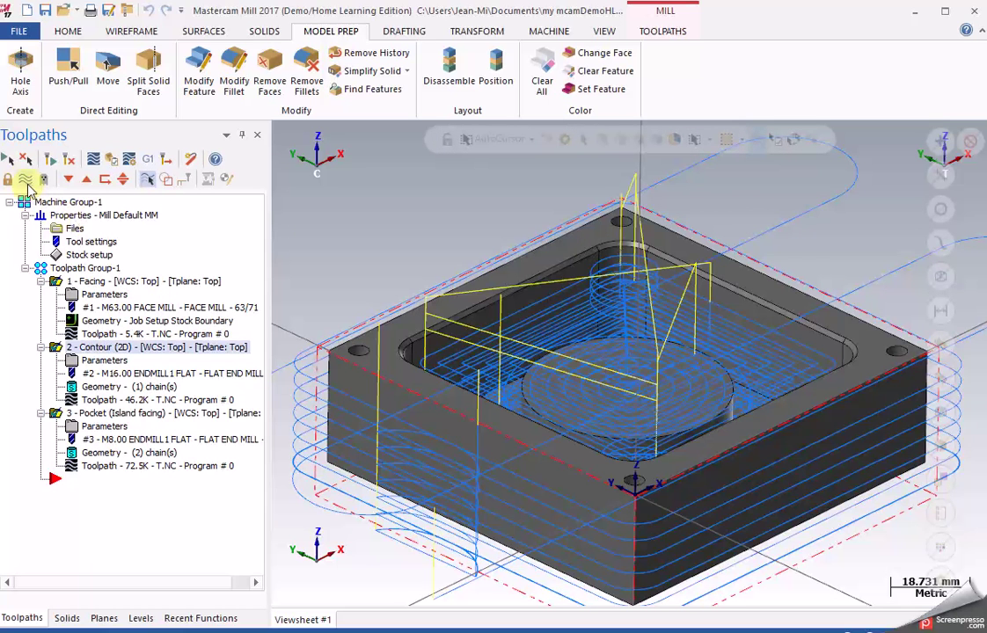
click(28, 182)
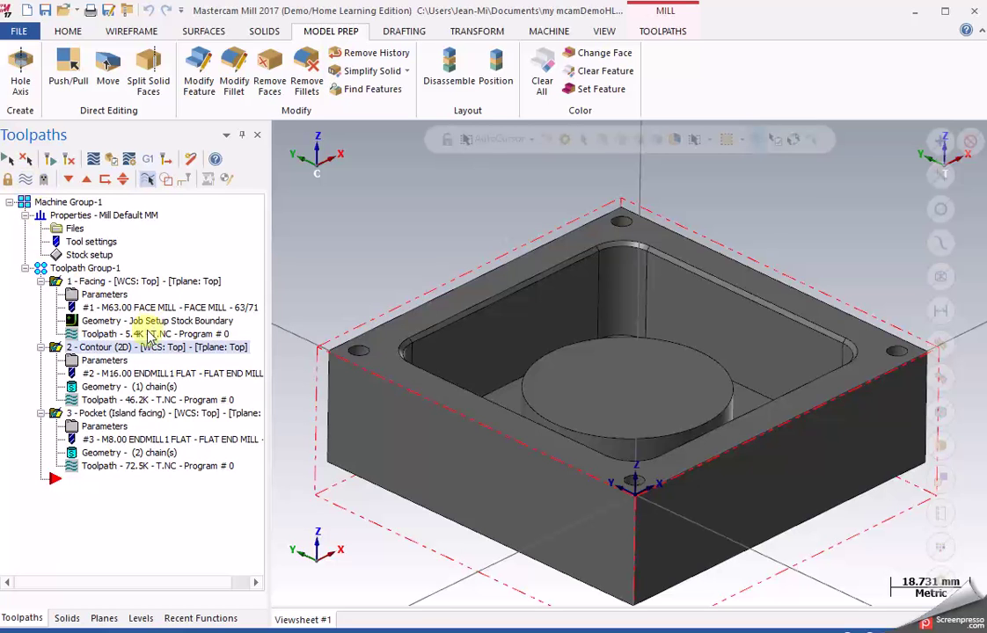
Step: Inspect the Facing and Contour toolpaths one at a time by displaying only the selected operation
click(57, 282)
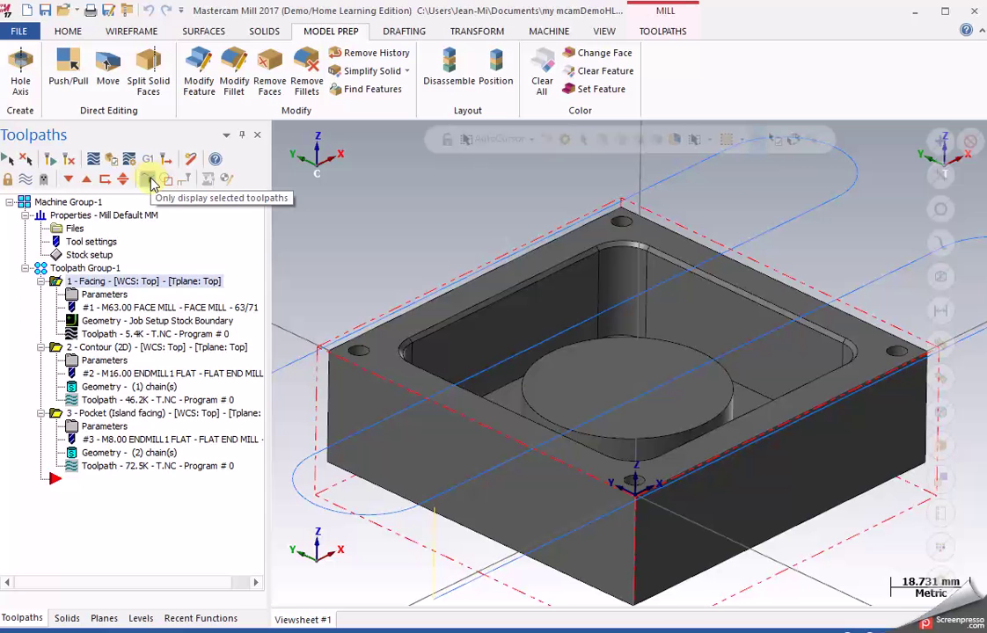
click(148, 179)
click(54, 348)
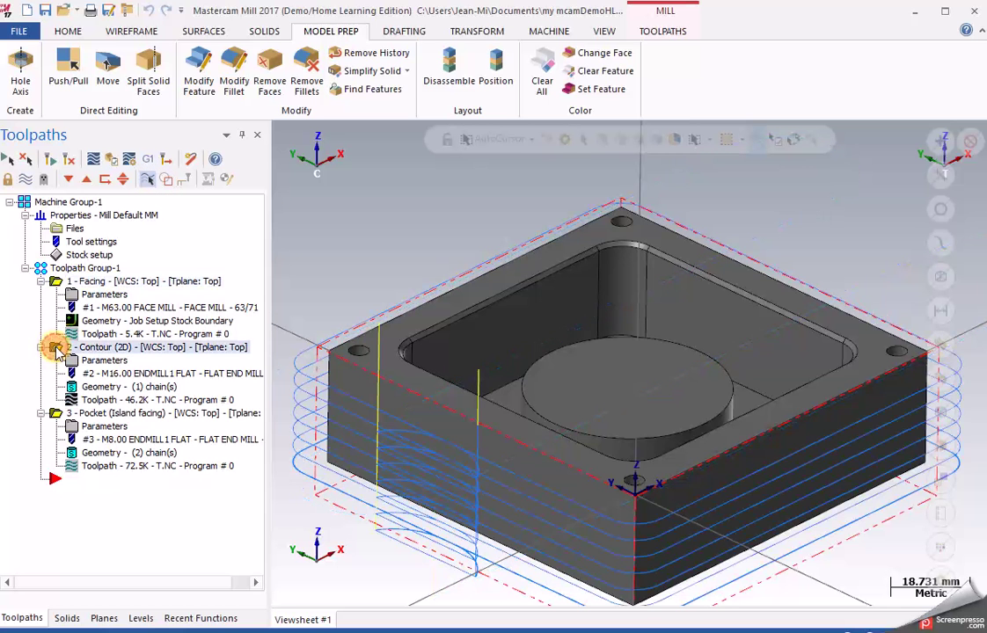
click(55, 415)
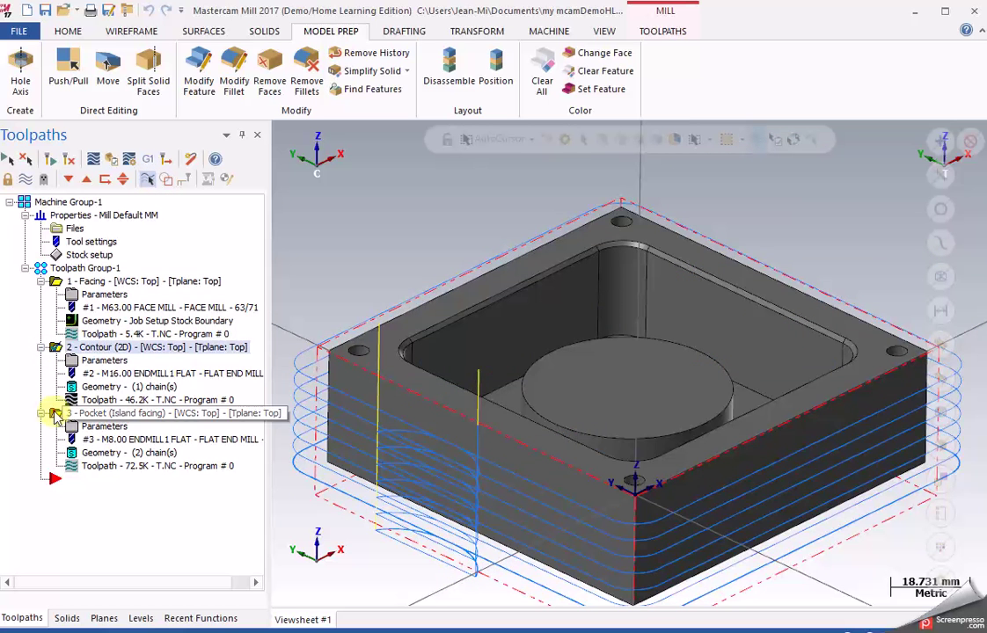
click(56, 348)
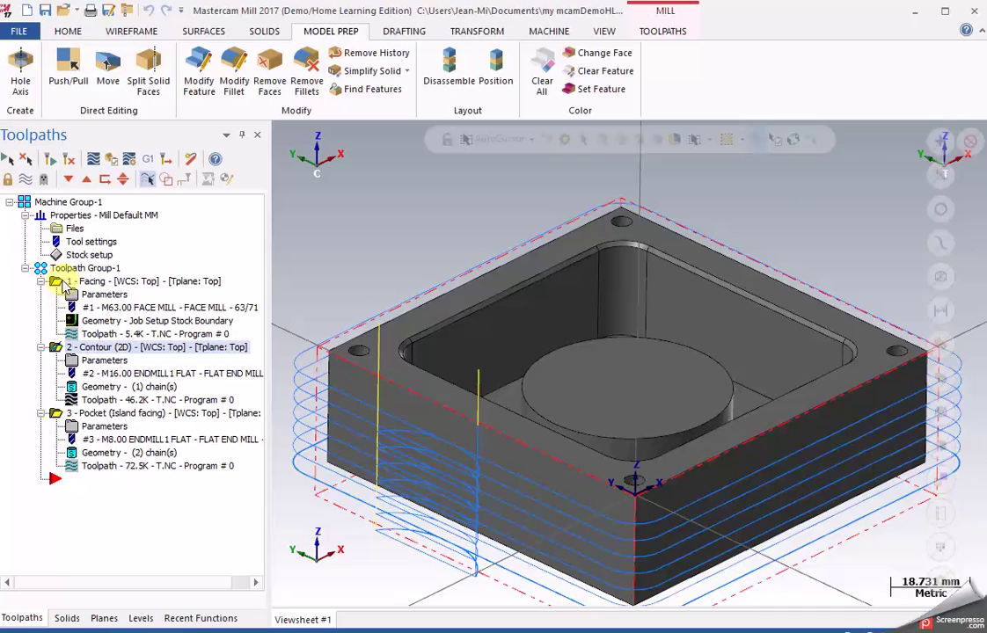
click(58, 281)
middle_drag(485, 305, 533, 304)
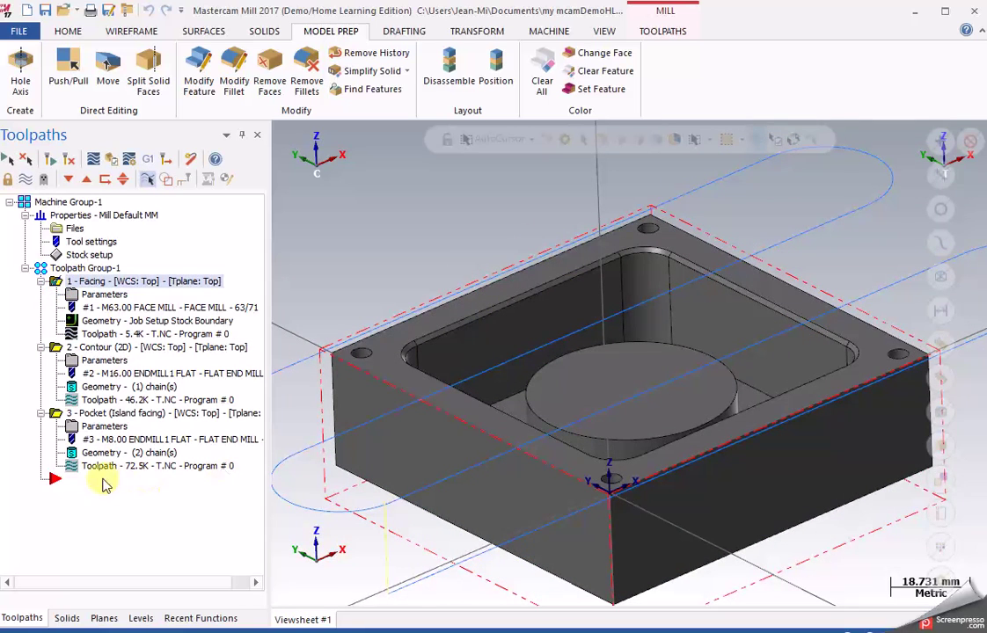
Step: Add a Drill toolpath after the pocket operation, using the four corner holes as drill points
right_click(88, 469)
mouse_move(243, 16)
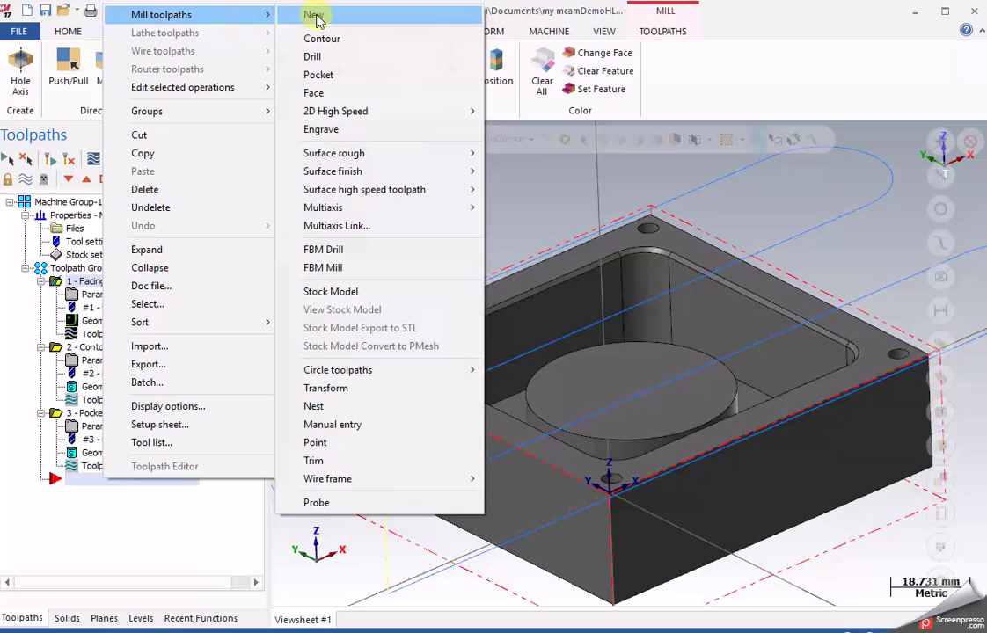
click(328, 58)
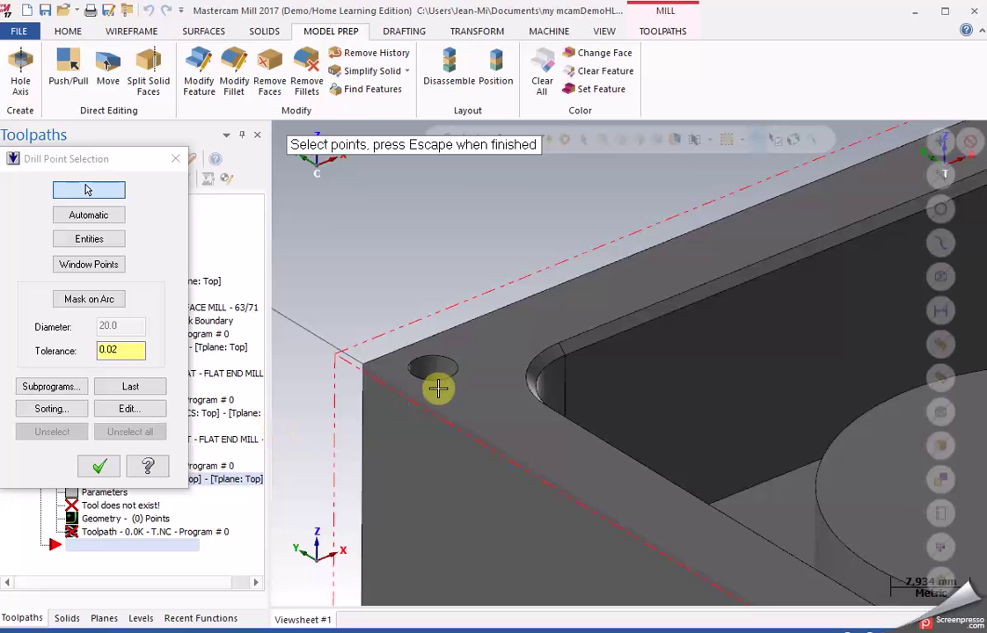
click(434, 379)
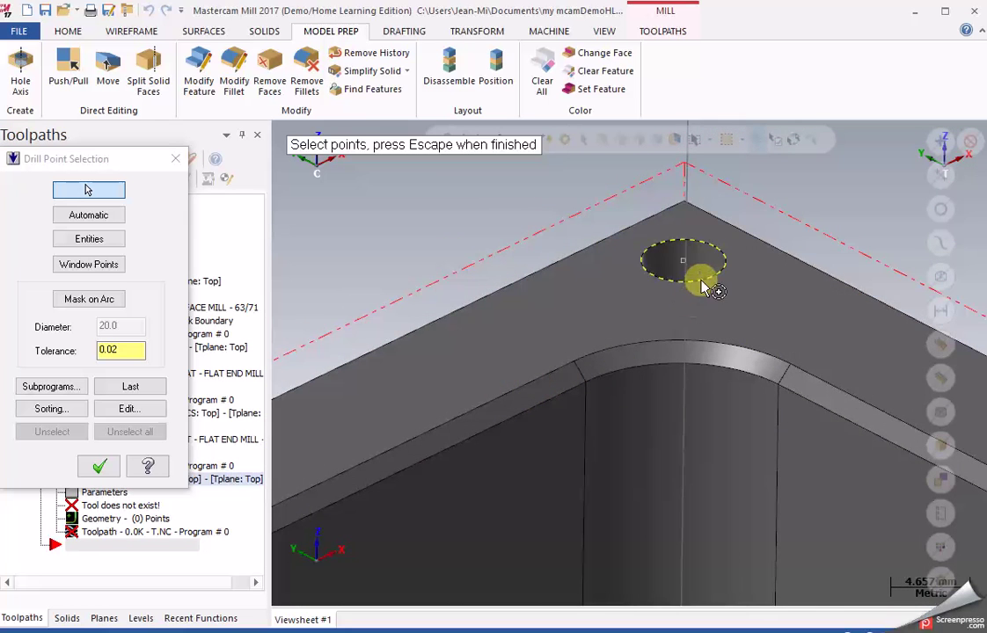
click(701, 278)
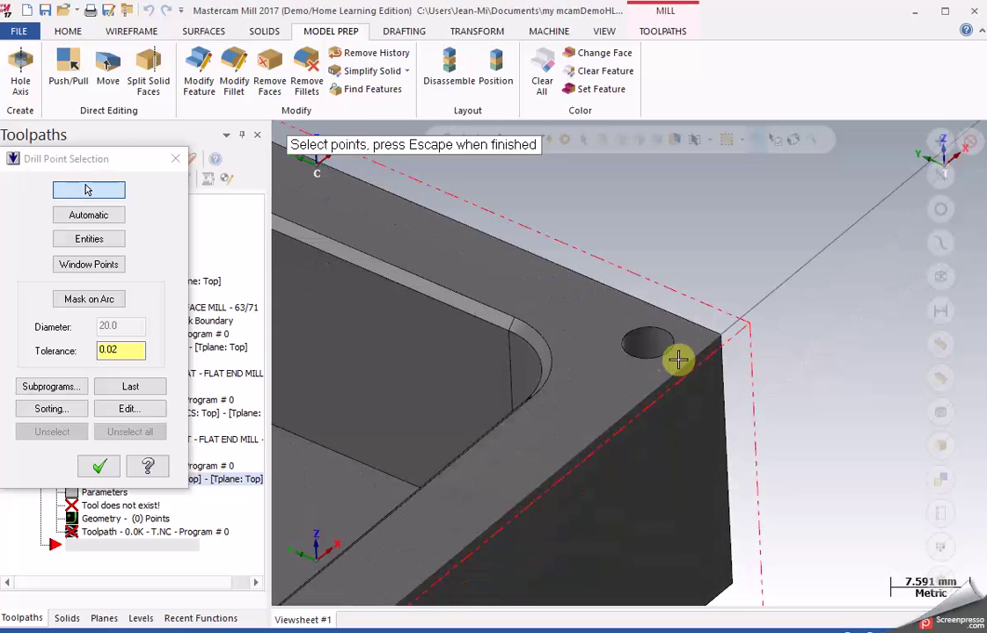
click(646, 353)
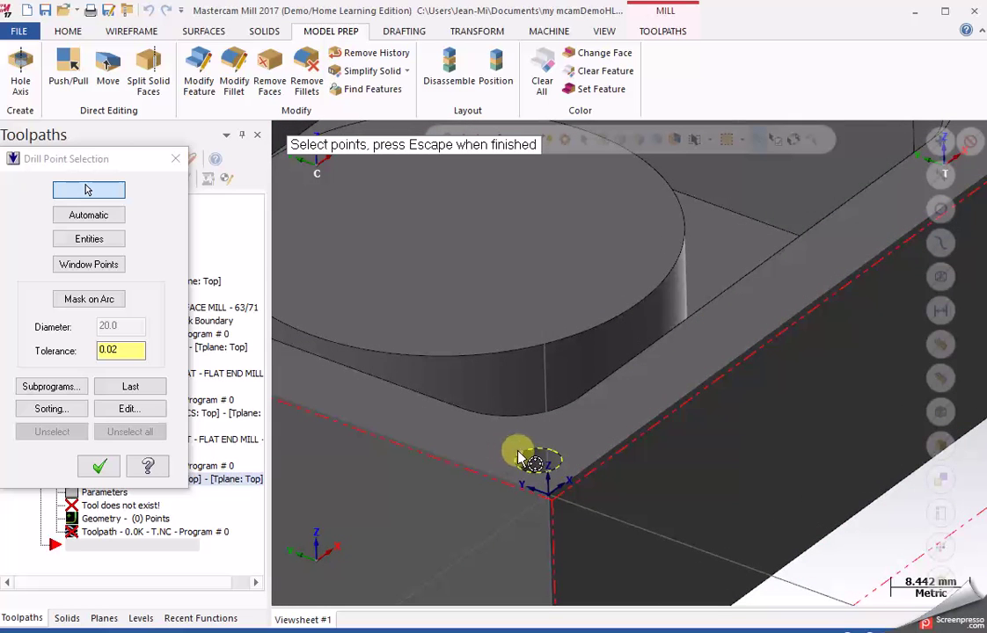
click(520, 468)
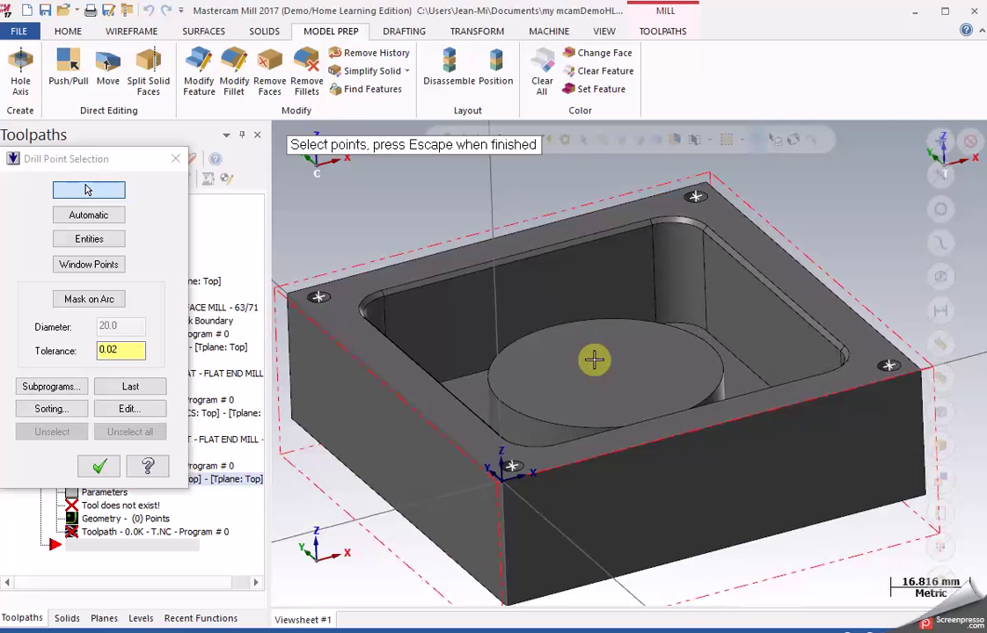
click(96, 466)
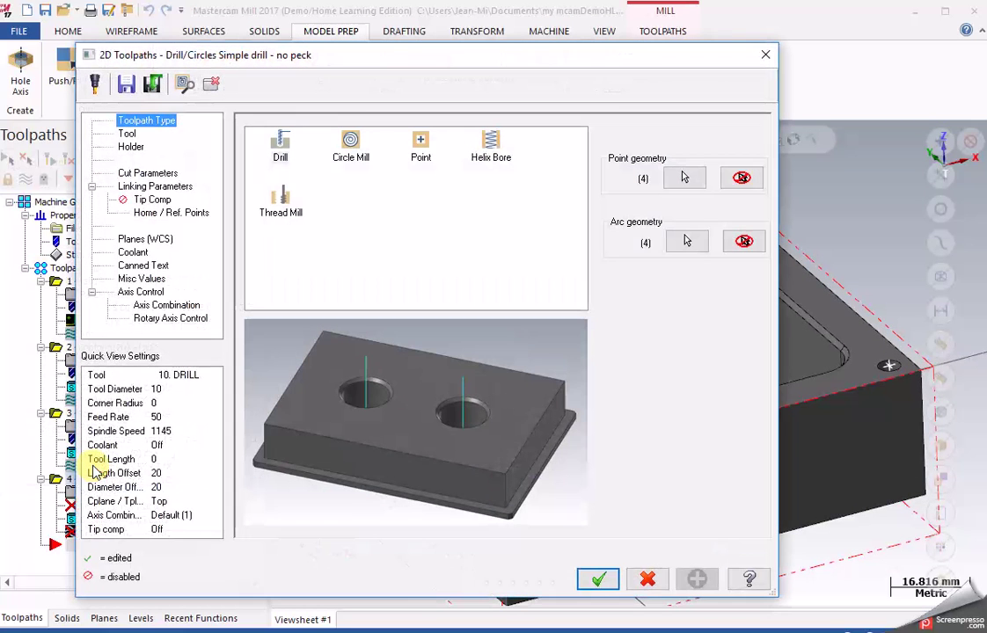
Step: Assign the SOLID CARBIDE DRILL 5xDc - 5.0 from the tool library to the drilling operation
click(126, 134)
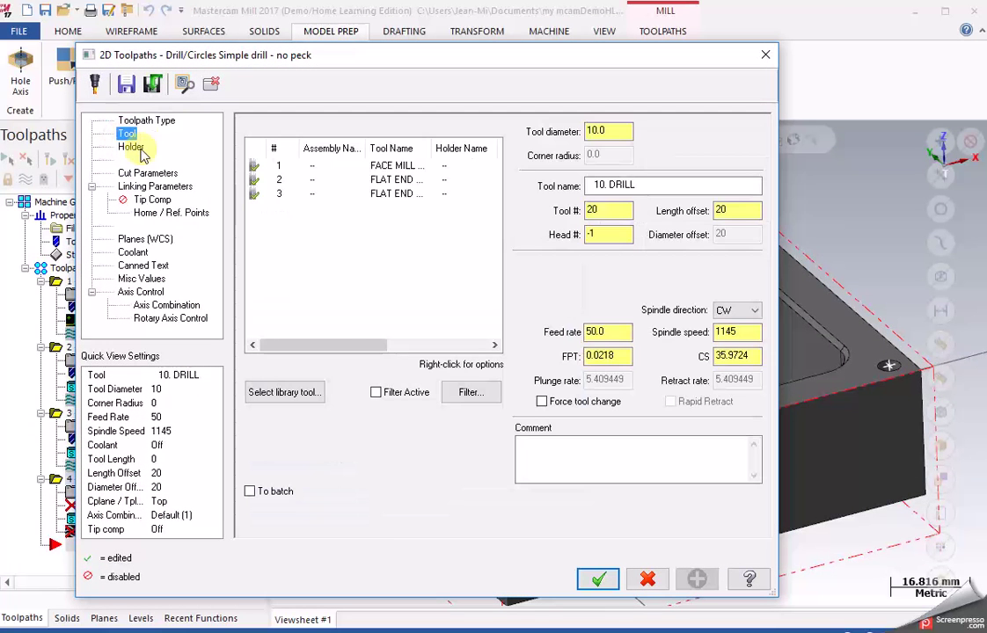
click(285, 393)
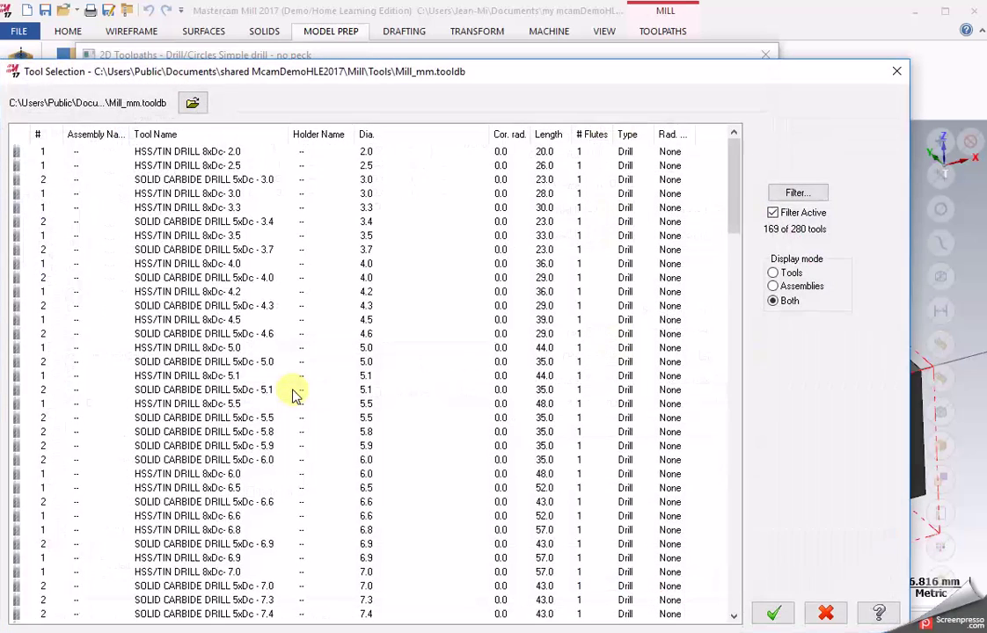
click(776, 194)
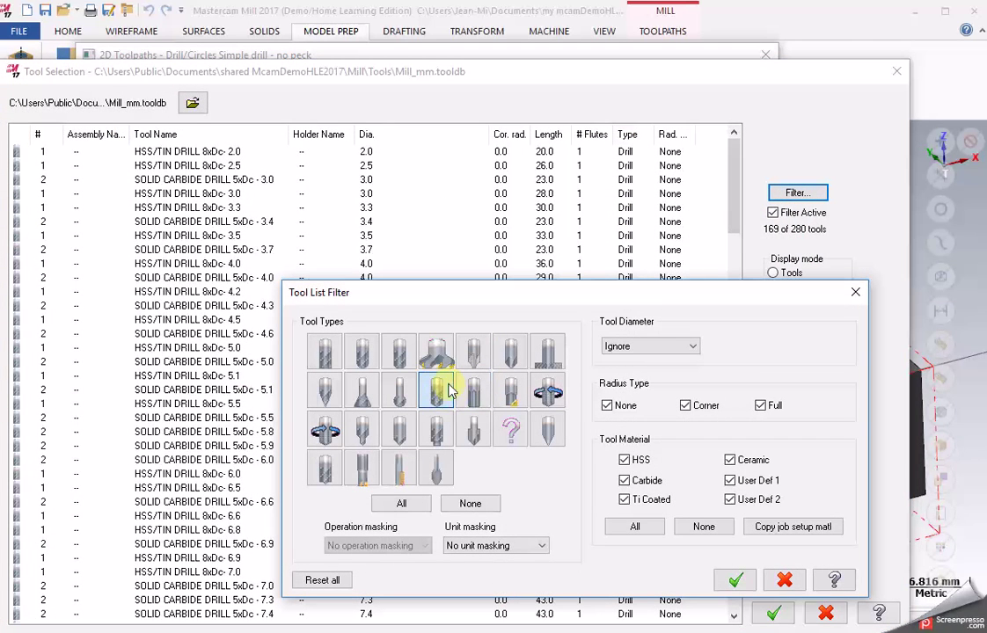
click(734, 582)
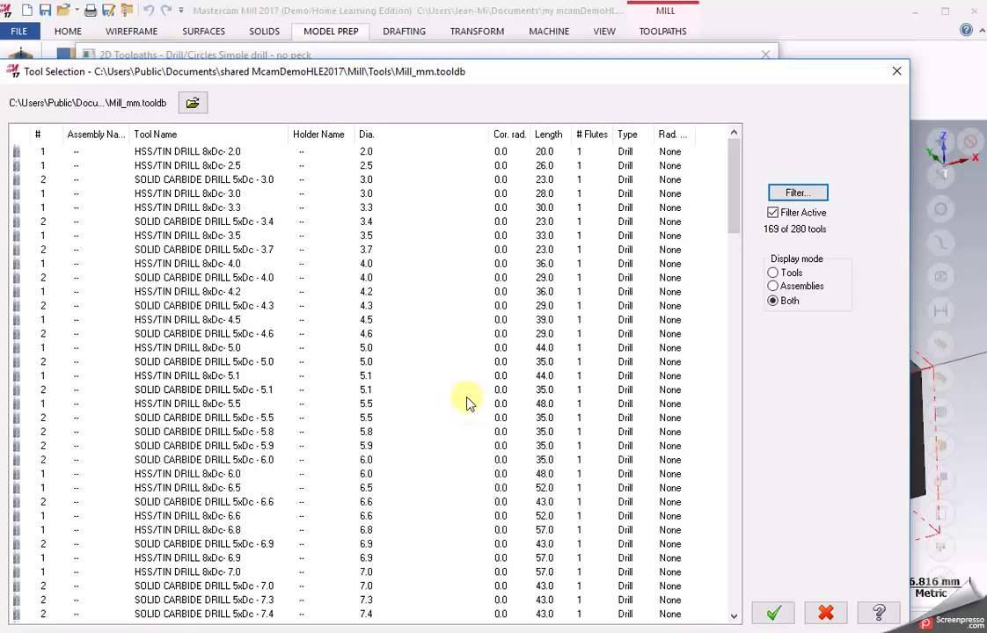
click(176, 363)
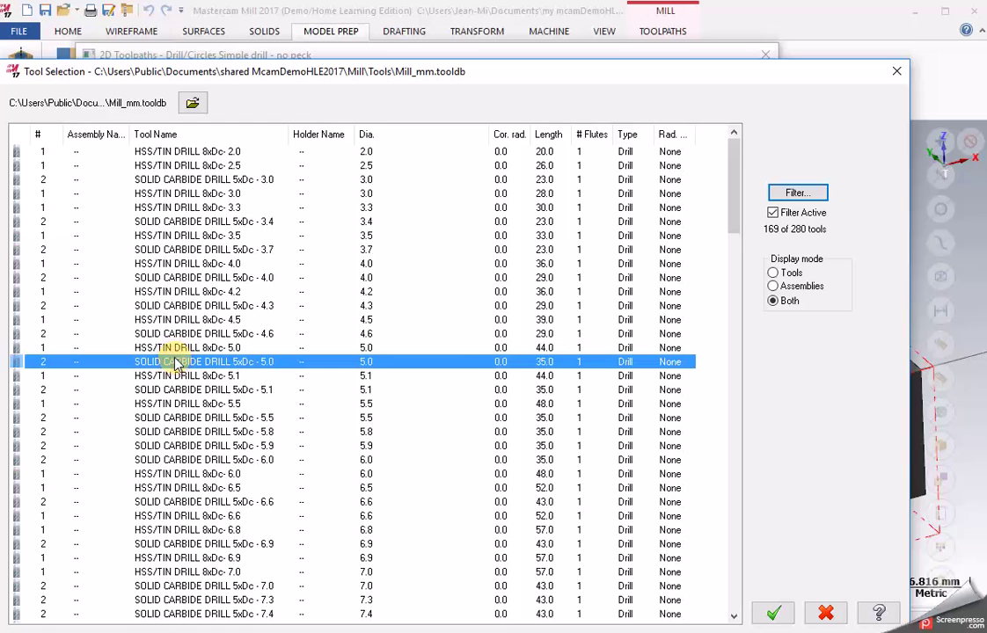
click(774, 613)
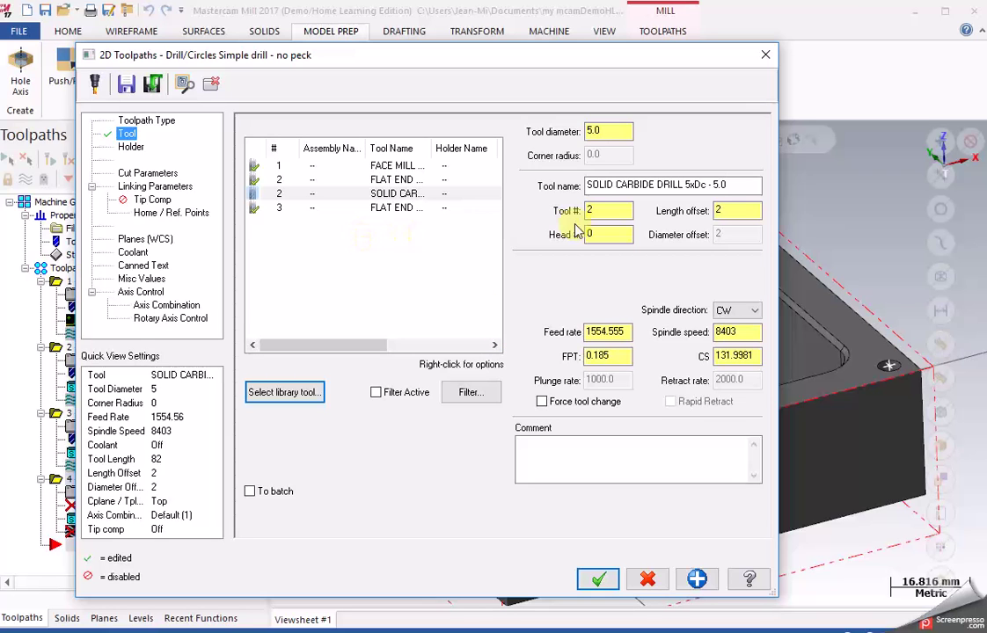
Step: Set the drill's tool number to 4 and its feed per tooth to 0.1
drag(609, 210, 530, 208)
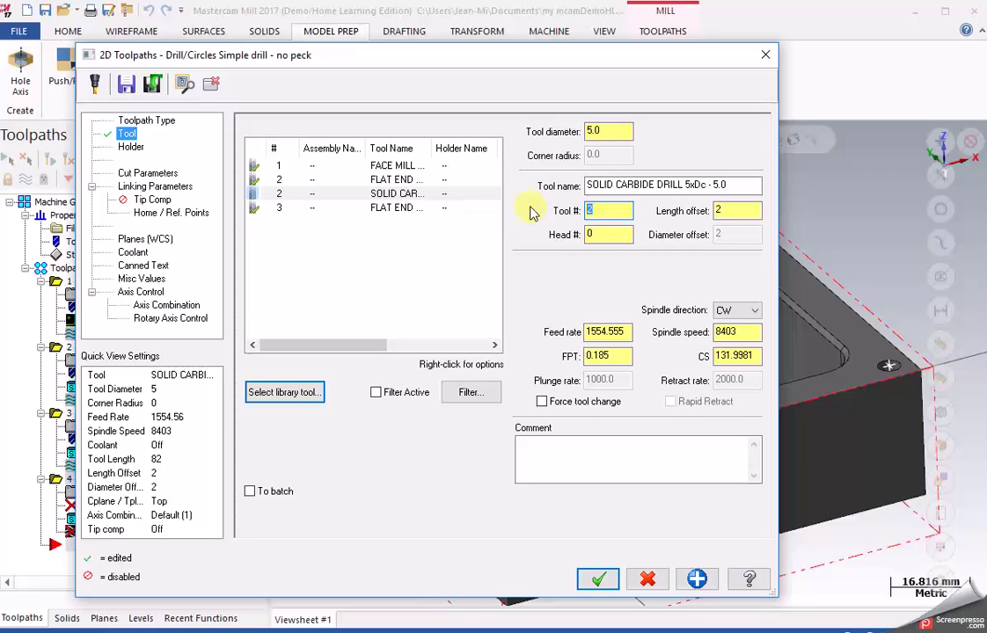
key(Return)
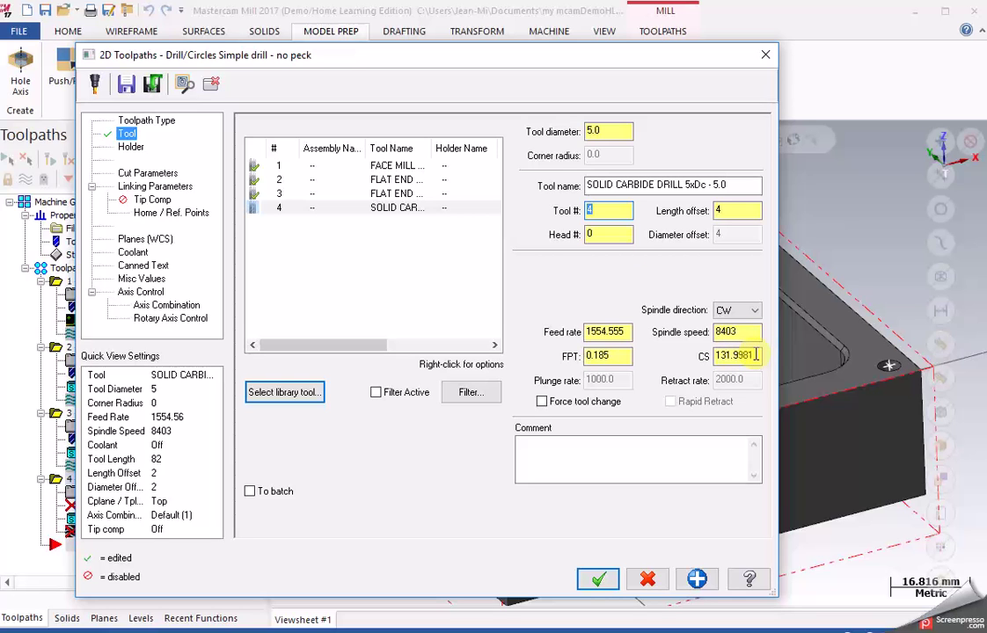
drag(624, 354, 577, 355)
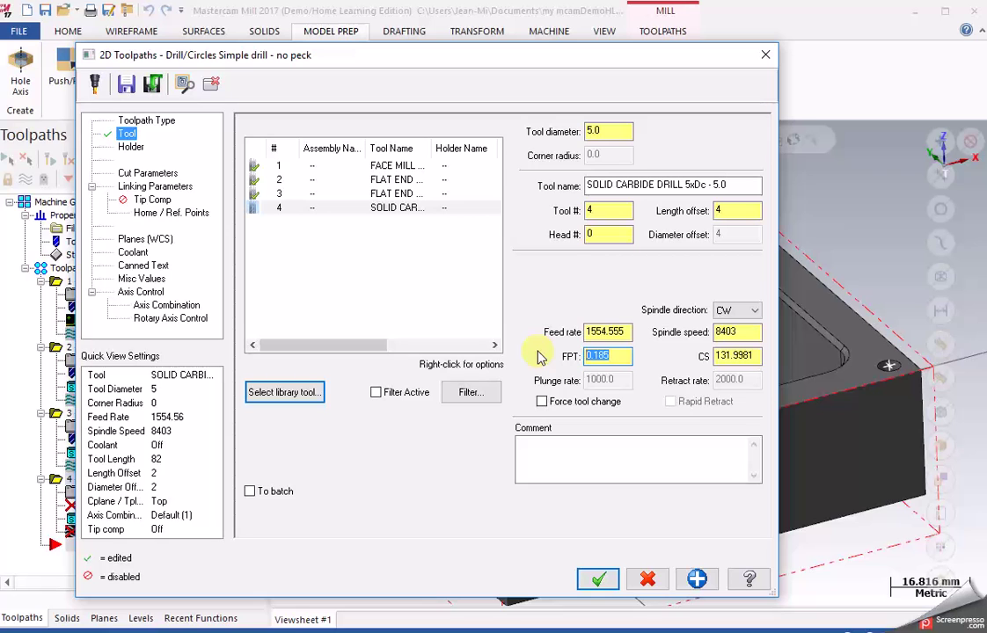
text(0.1)
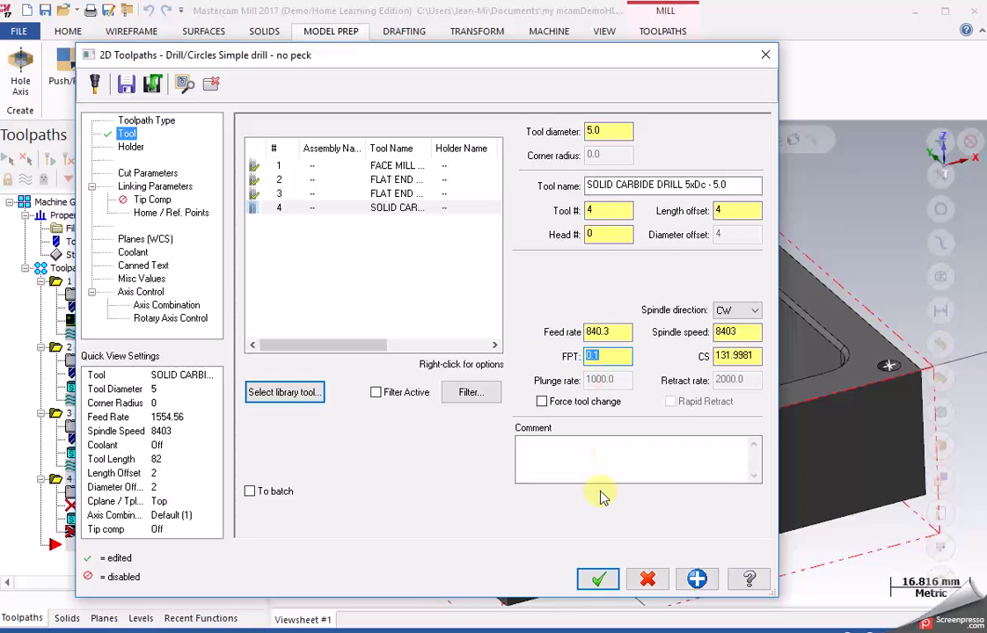
Step: Set the incremental drilling depth to -25.0 in the linking parameters by picking the depth point inside a corner hole
click(158, 187)
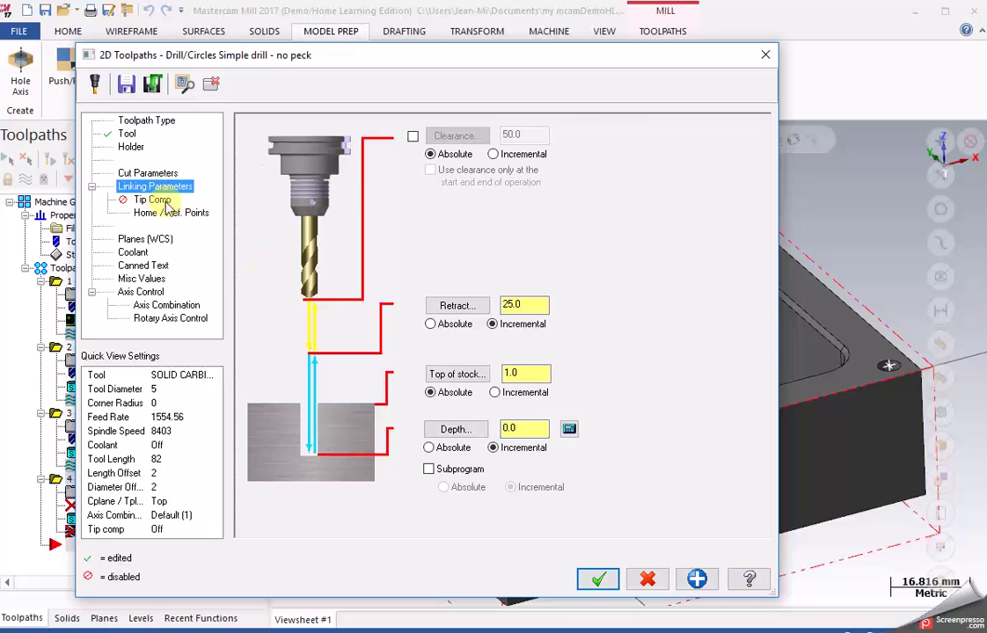
click(454, 428)
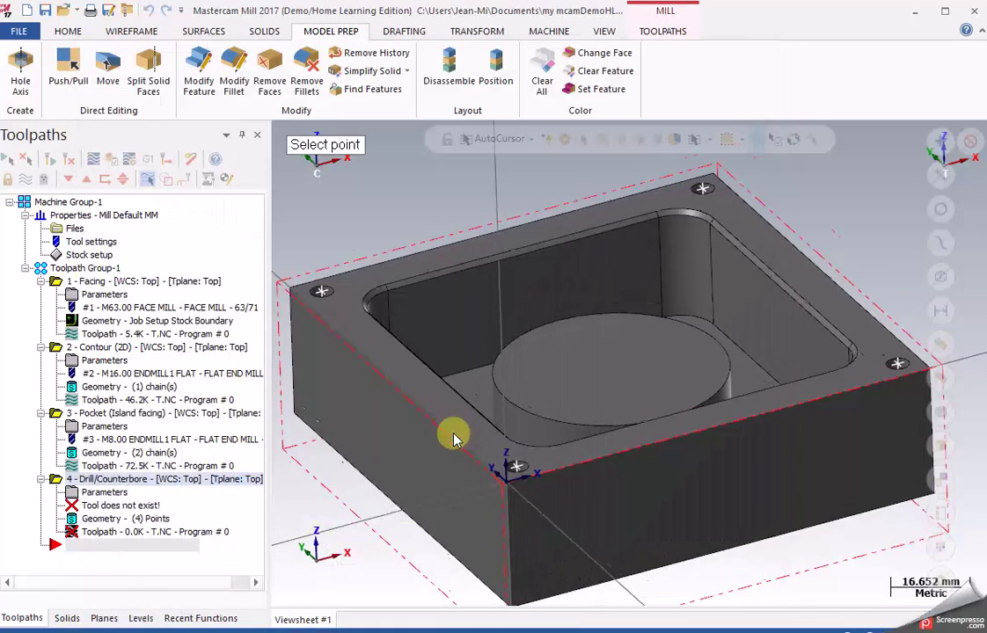
scroll(454, 432, up, 7)
middle_drag(446, 432, 603, 282)
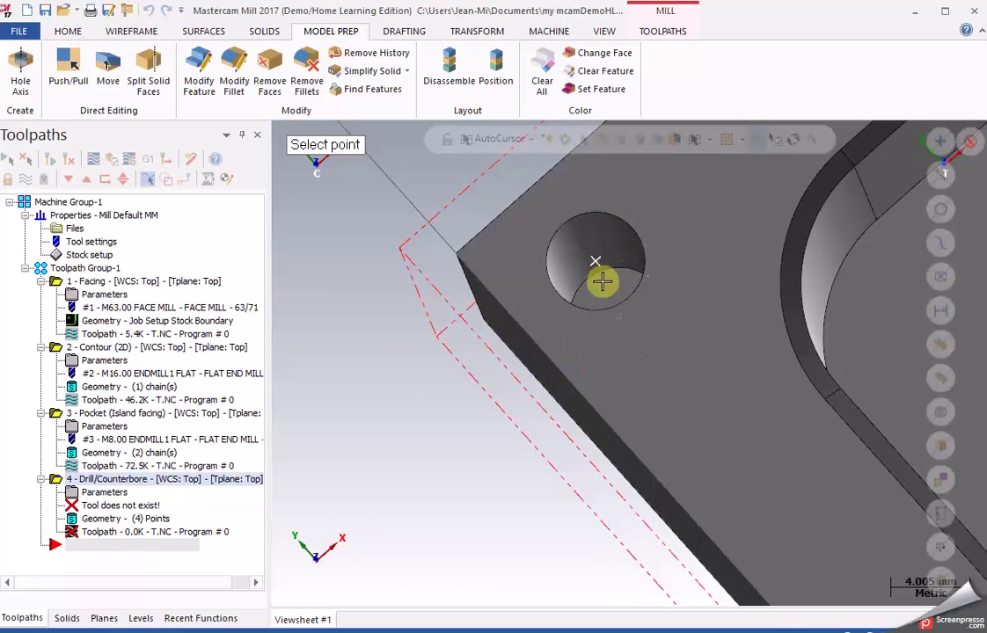
click(598, 272)
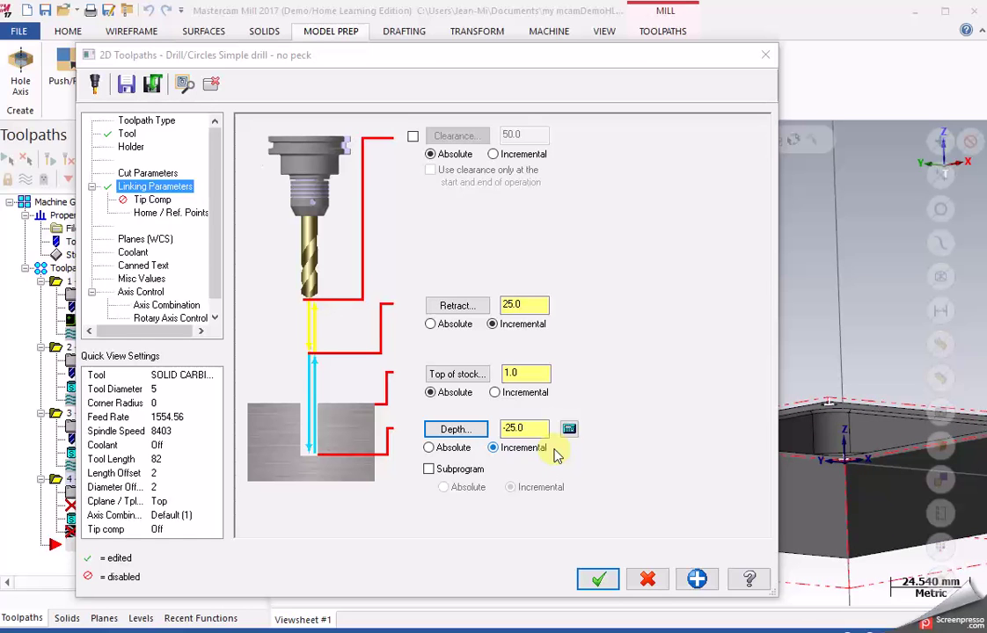
Step: Add the drill tip allowance to the depth with the Depth Calculator and set the incremental retract to 5
click(570, 429)
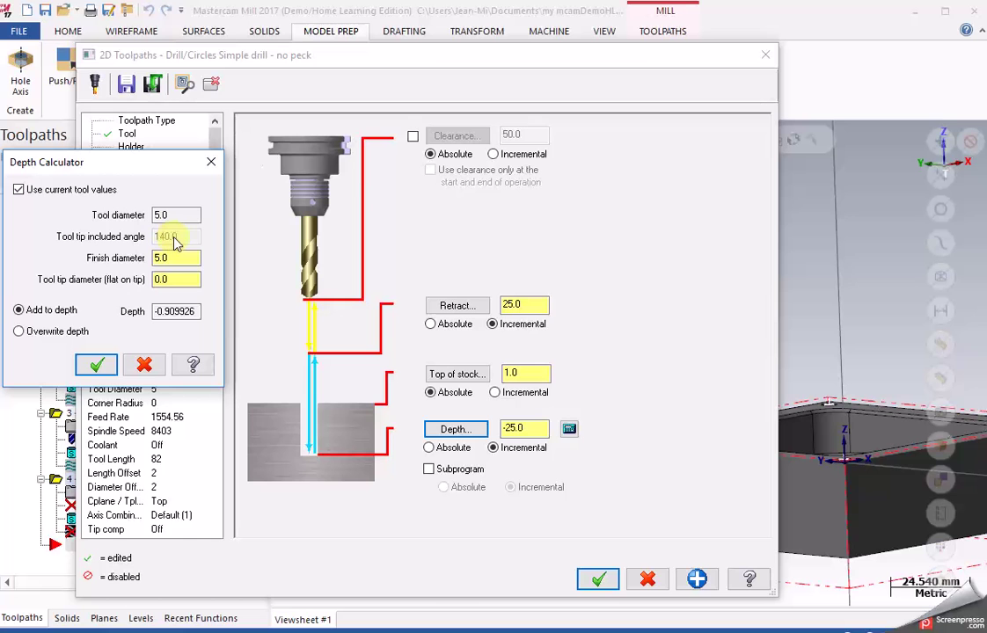
click(96, 366)
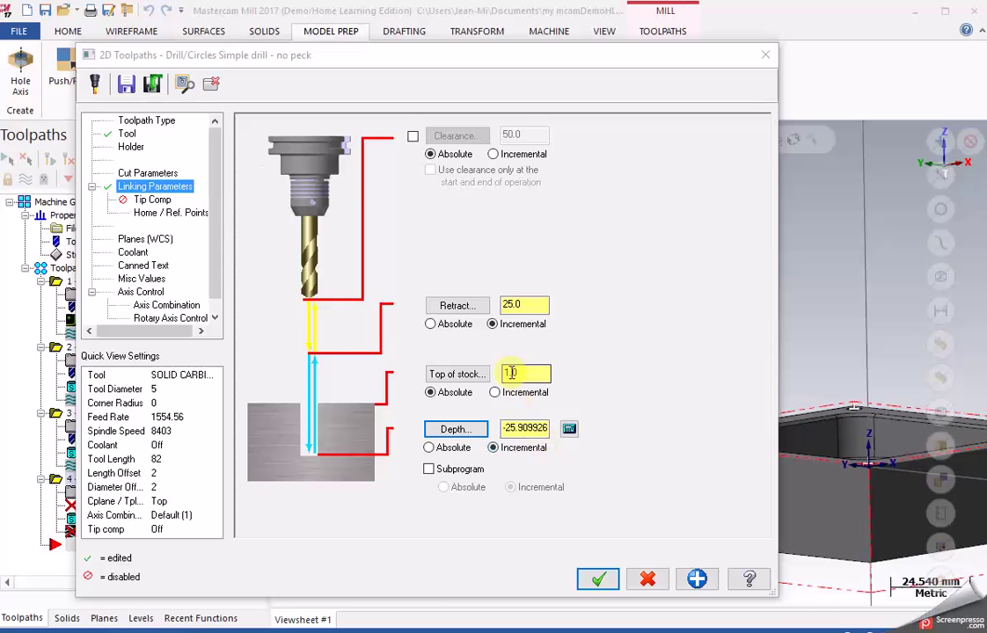
drag(538, 304, 439, 298)
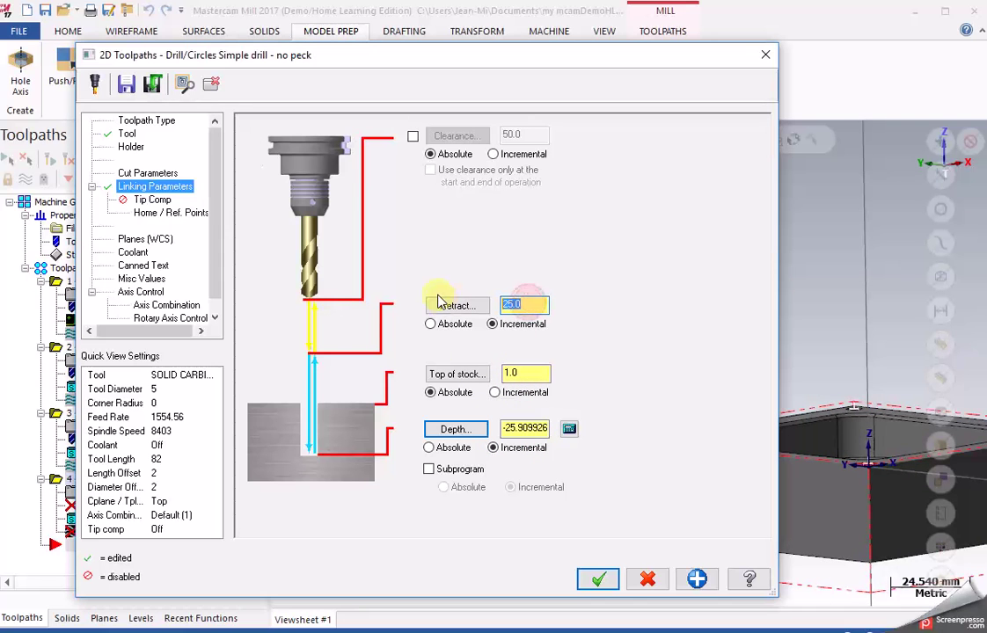
text(5)
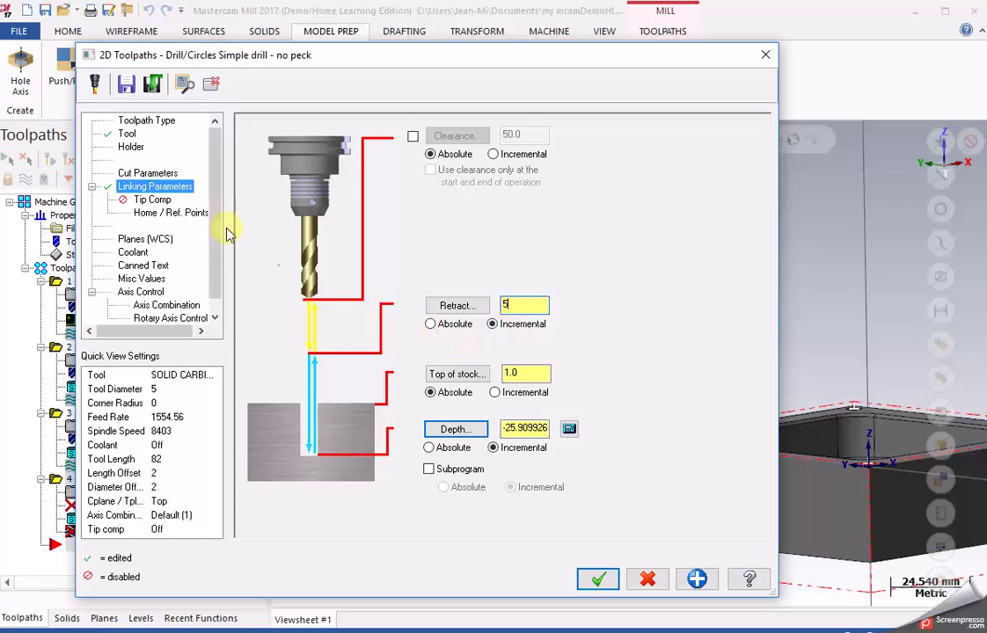
Step: Change the drilling operation's cycle to Peck Drill with a peck of 5.0 and accept the toolpath parameters
click(149, 173)
click(374, 138)
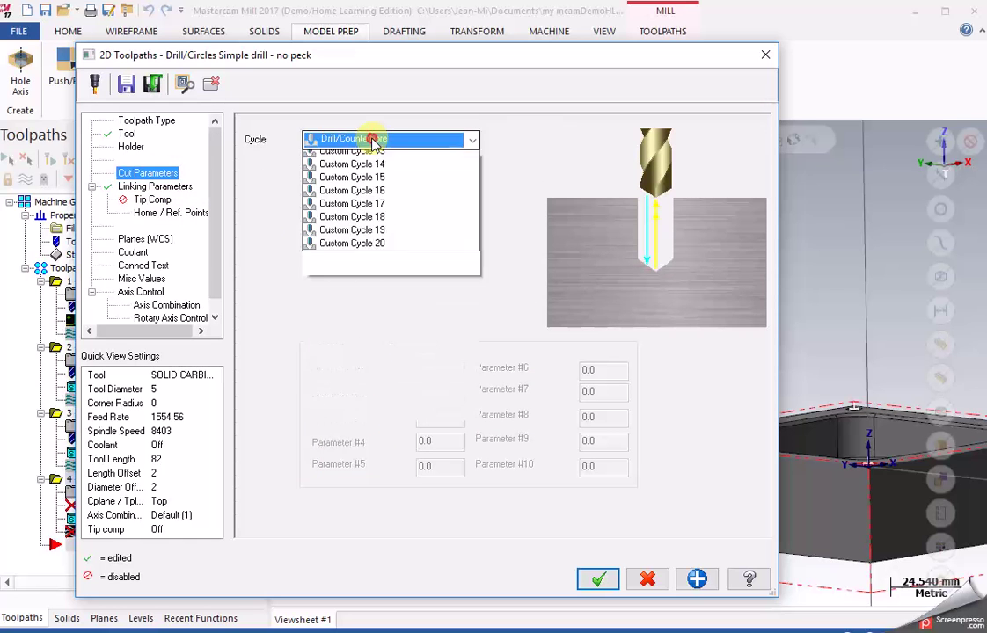
click(348, 172)
click(465, 165)
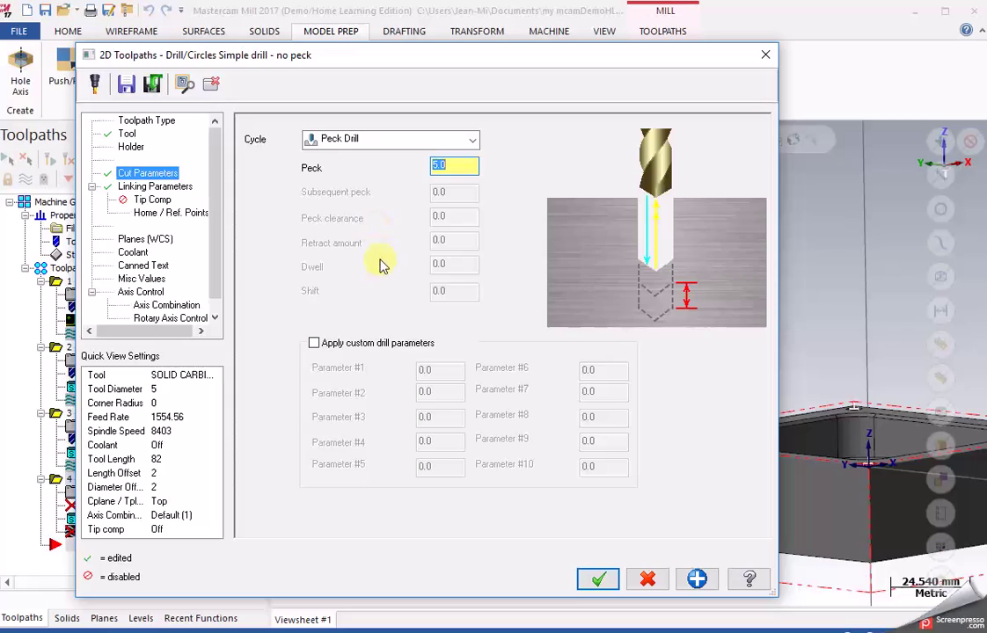
click(596, 578)
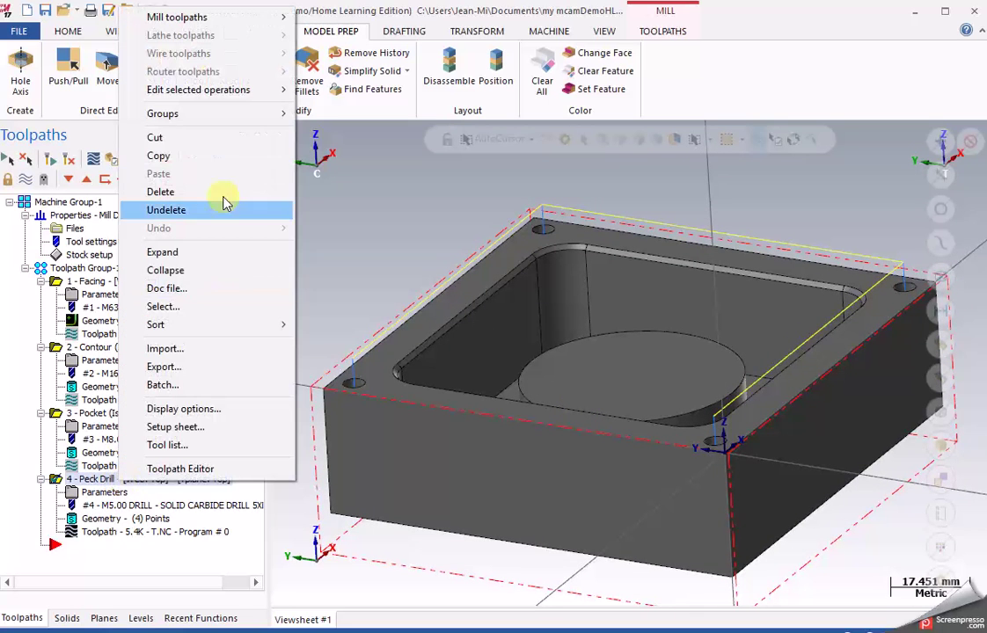
Step: Duplicate the Peck Drill operation at the end of the toolpath group by copying and pasting it
click(190, 159)
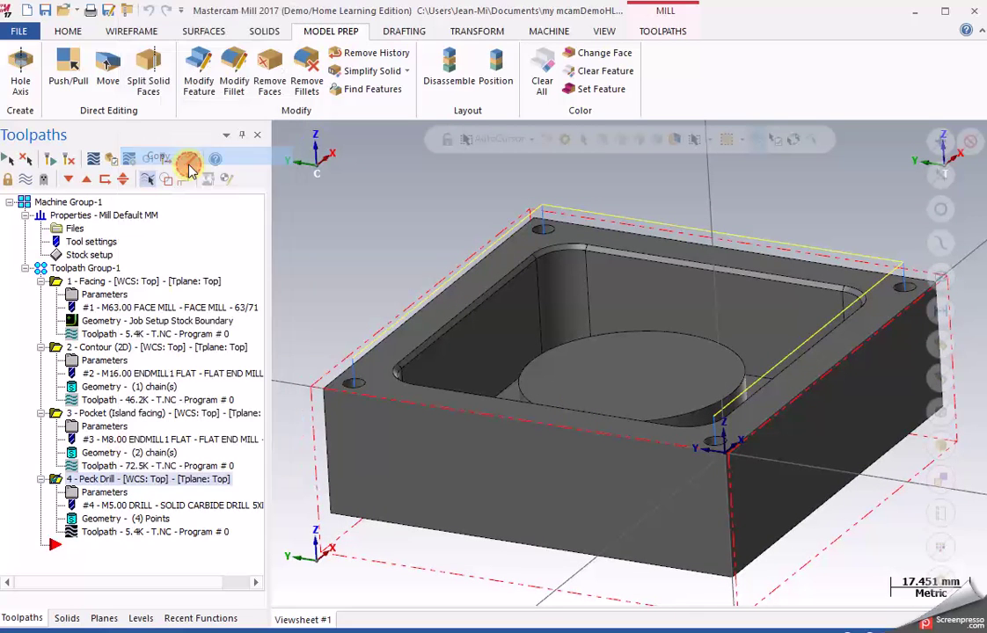
right_click(91, 547)
click(130, 238)
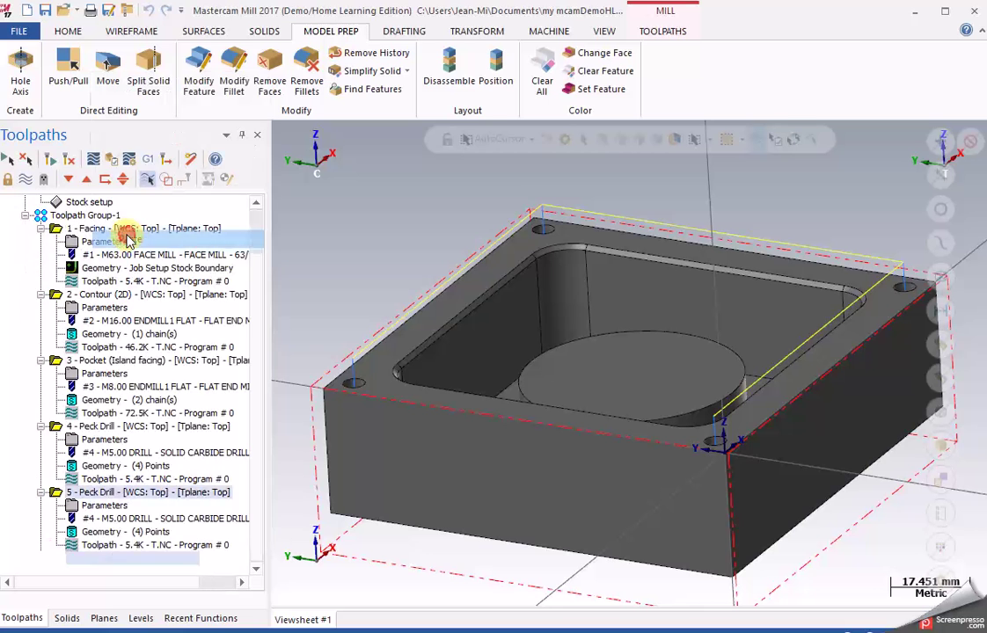
double_click(98, 518)
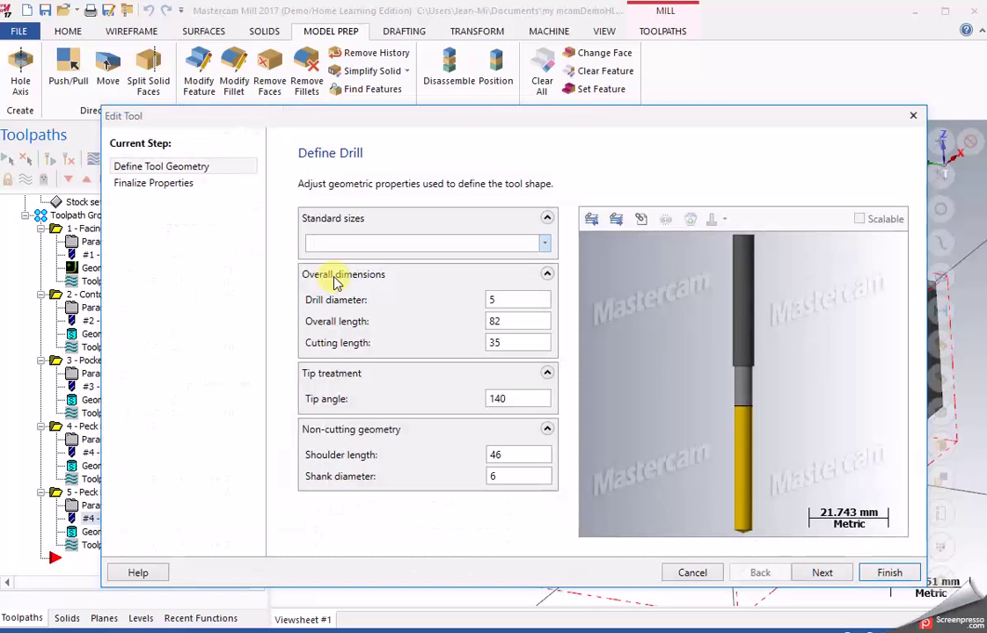
click(913, 115)
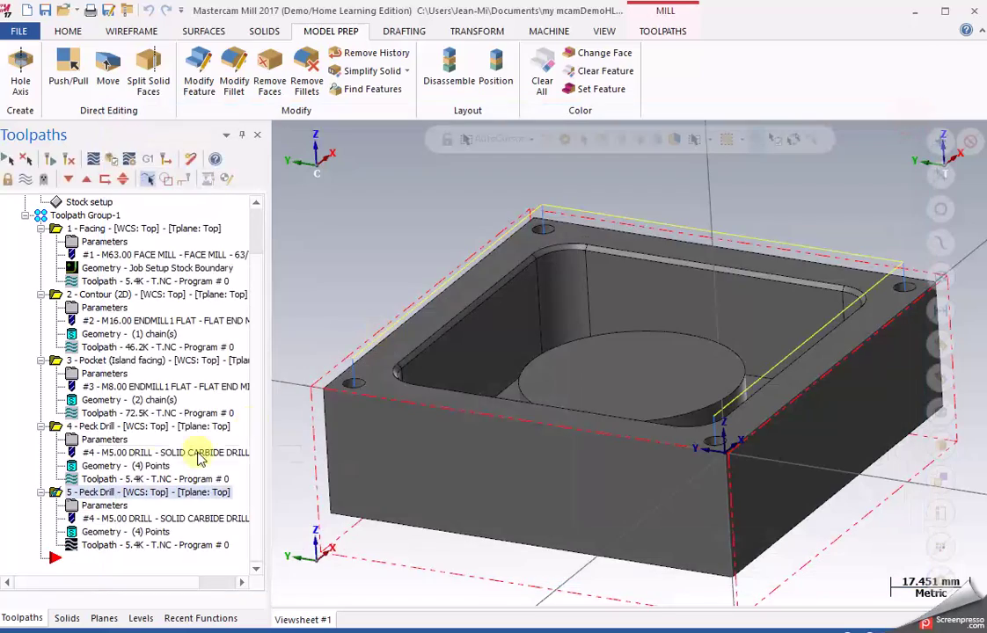
Step: Open the tool library from the duplicated drill operation's tool settings and filter it to right-hand taps only
click(84, 506)
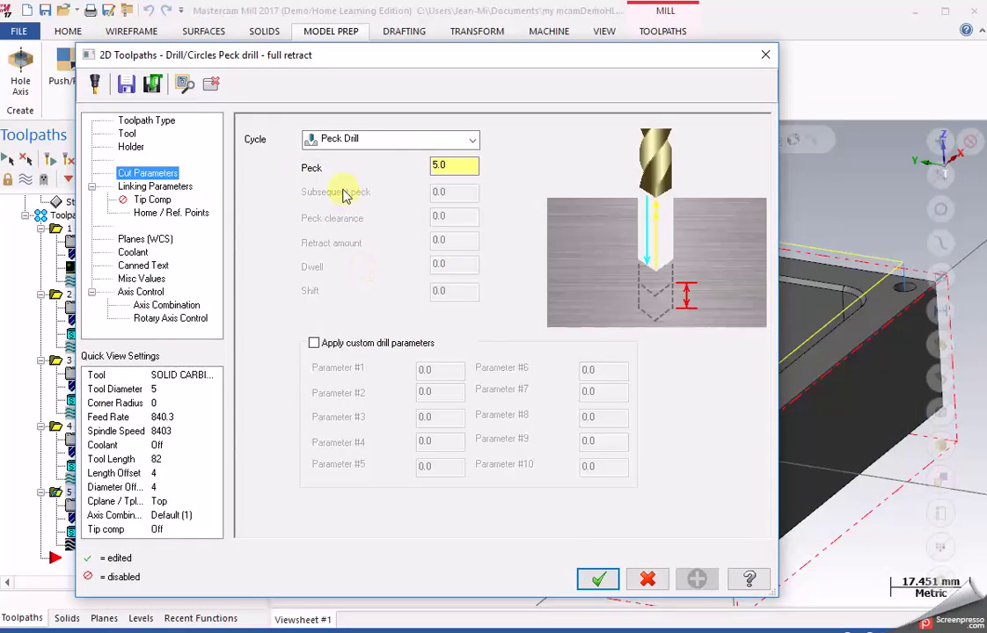
click(127, 134)
click(298, 393)
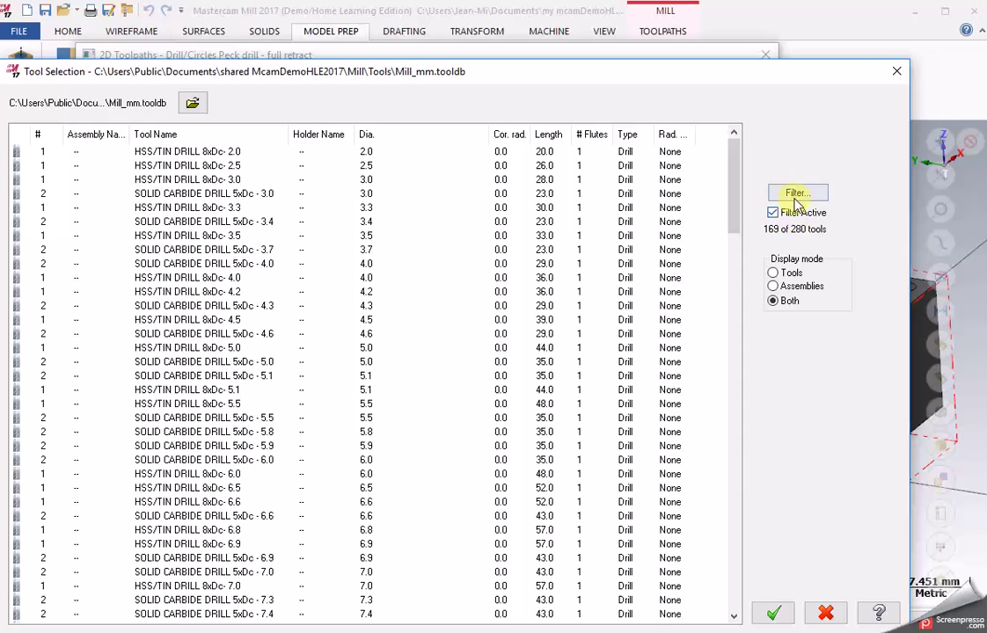
click(796, 194)
click(545, 390)
click(436, 390)
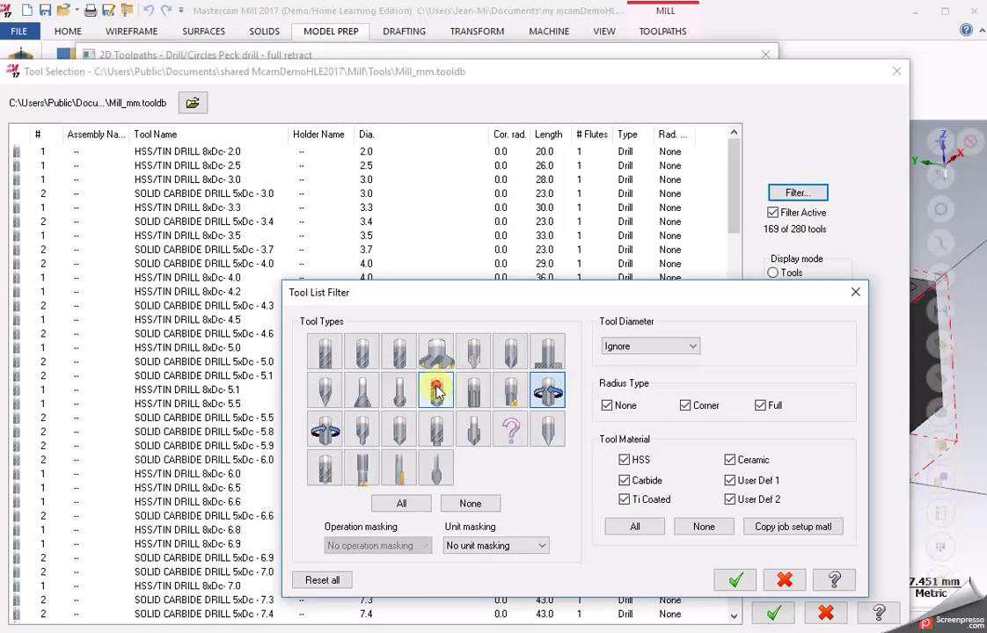
click(735, 580)
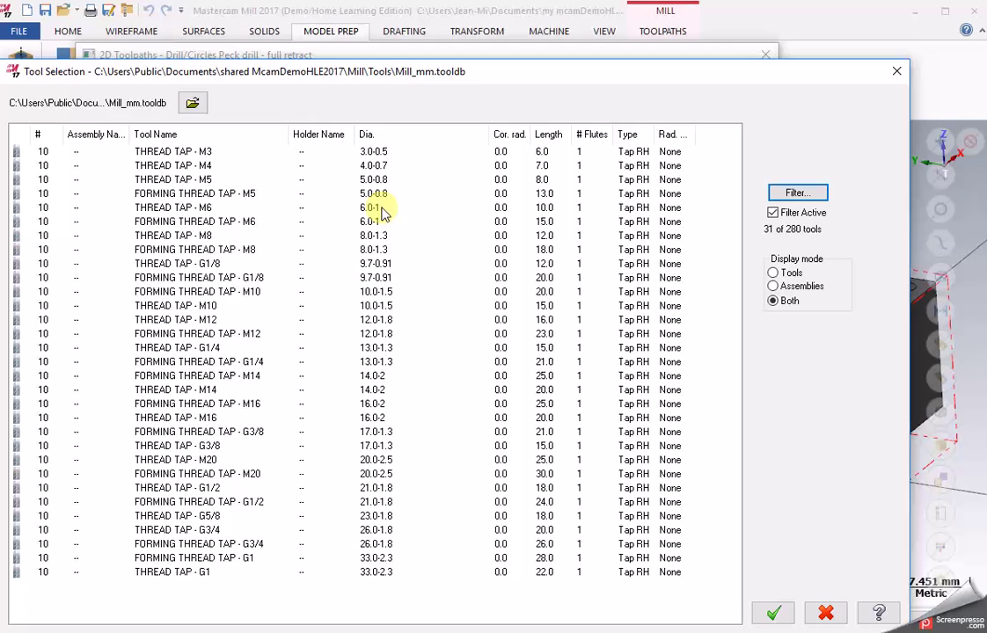
Step: Assign THREAD TAP - M6 to the duplicated operation and set its tool number to 5
click(187, 208)
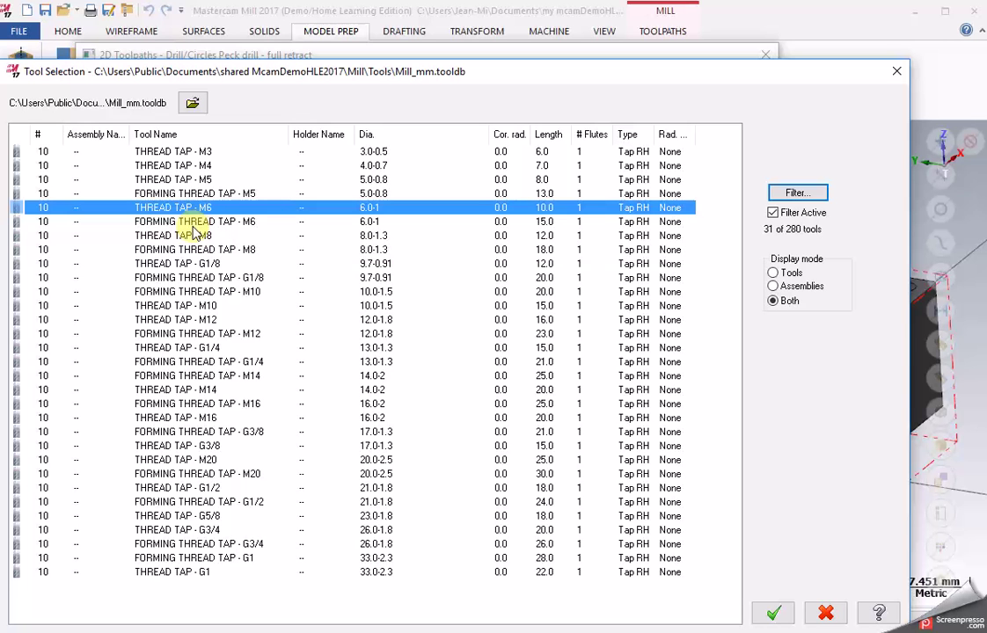
click(774, 614)
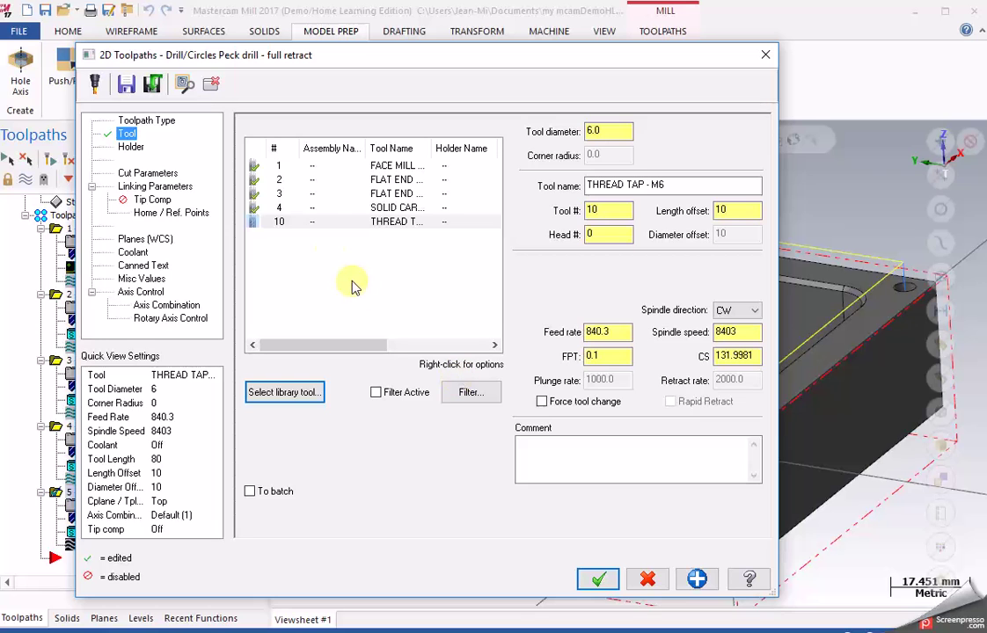
drag(599, 210, 519, 210)
text(5)
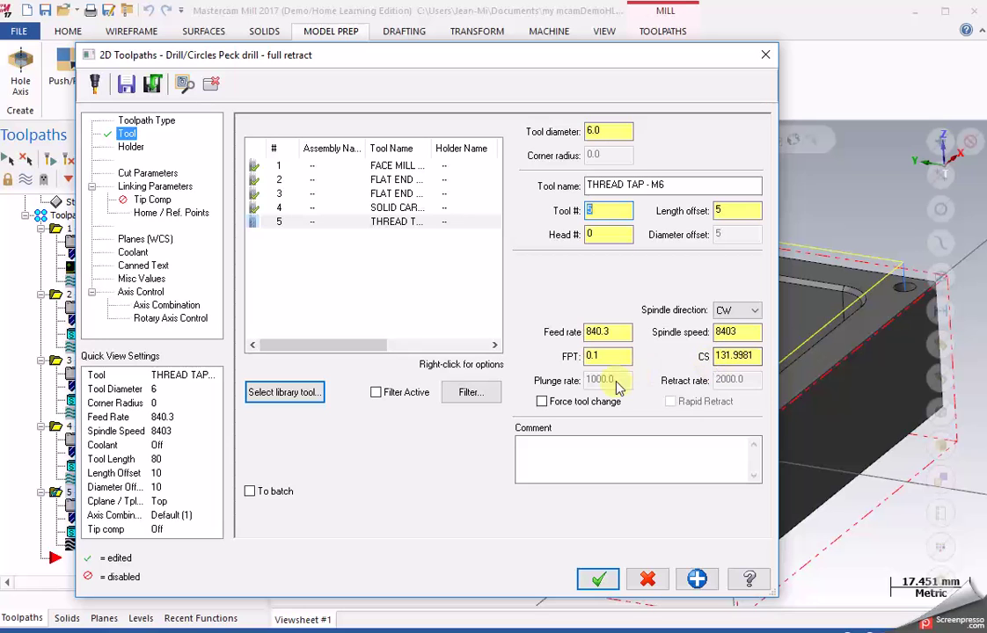
Step: Set the duplicated operation's incremental depth to -20 in the linking parameters
click(141, 187)
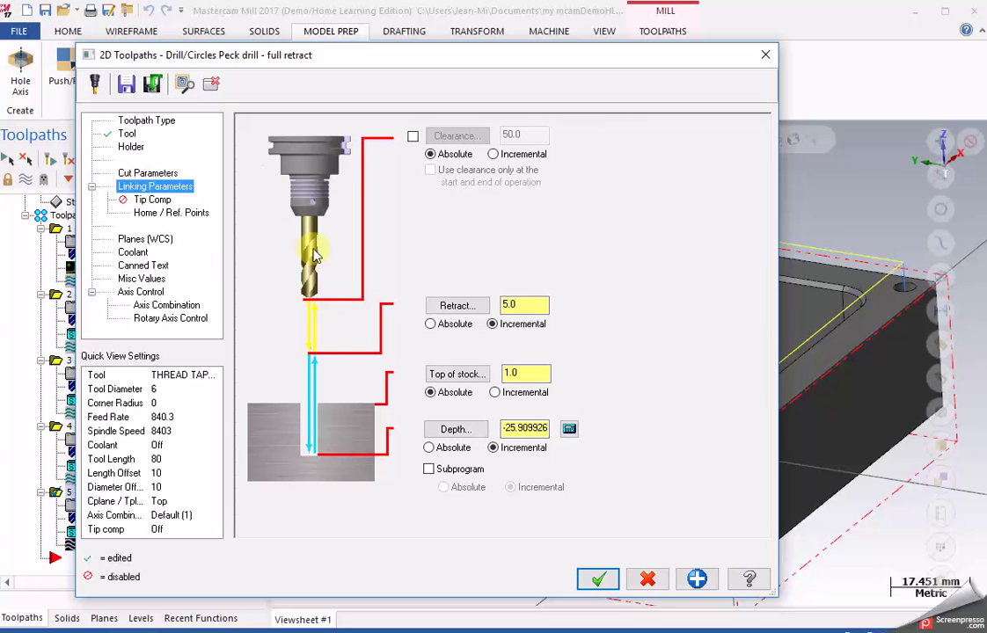
double_click(504, 429)
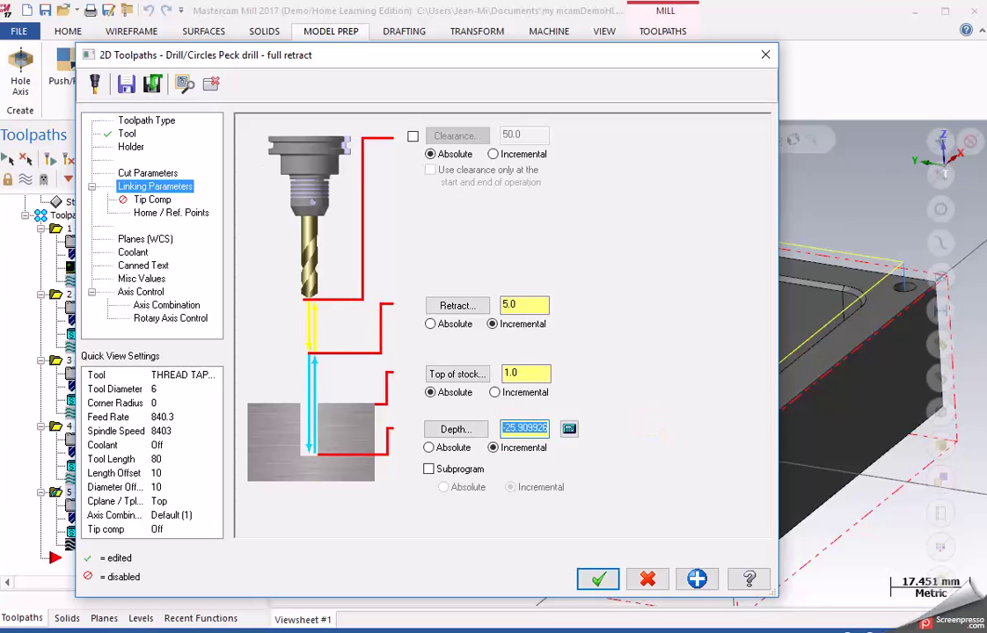
text(-20)
key(Return)
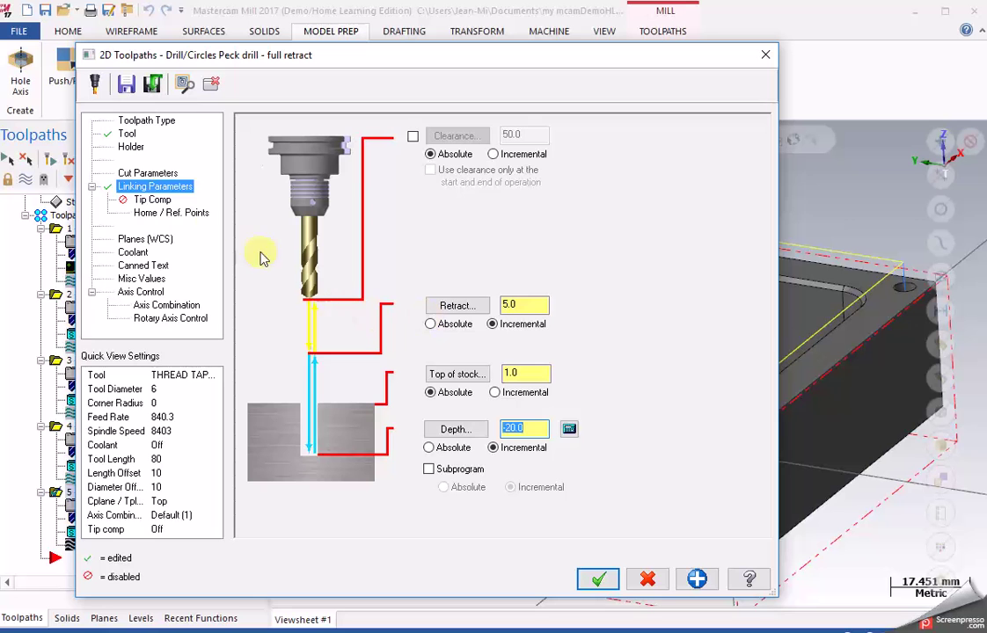
Step: Change the duplicated operation's cycle from peck drilling to Tap in the cut parameters
click(150, 174)
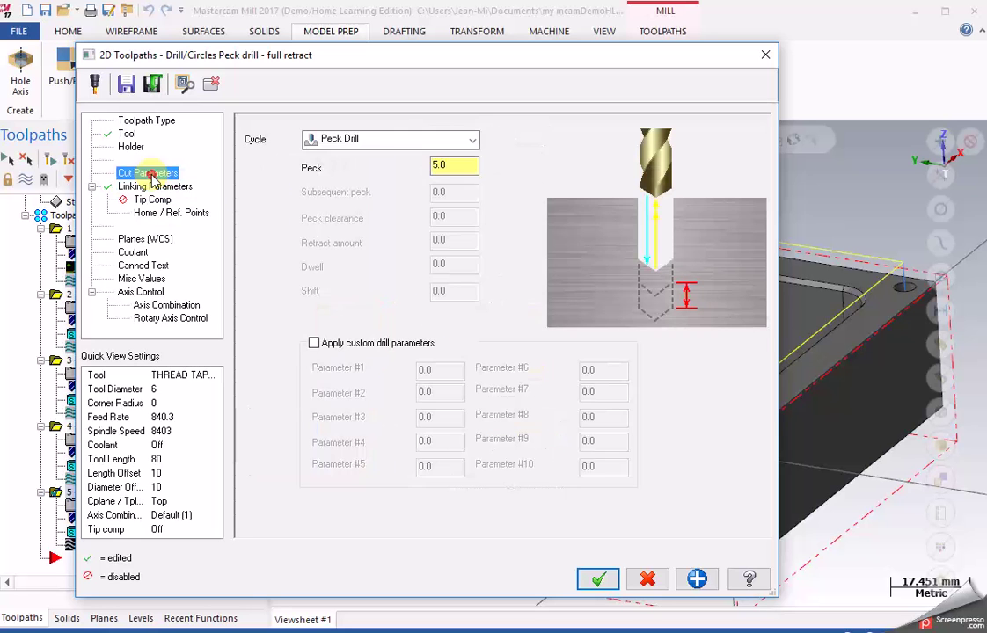
click(376, 139)
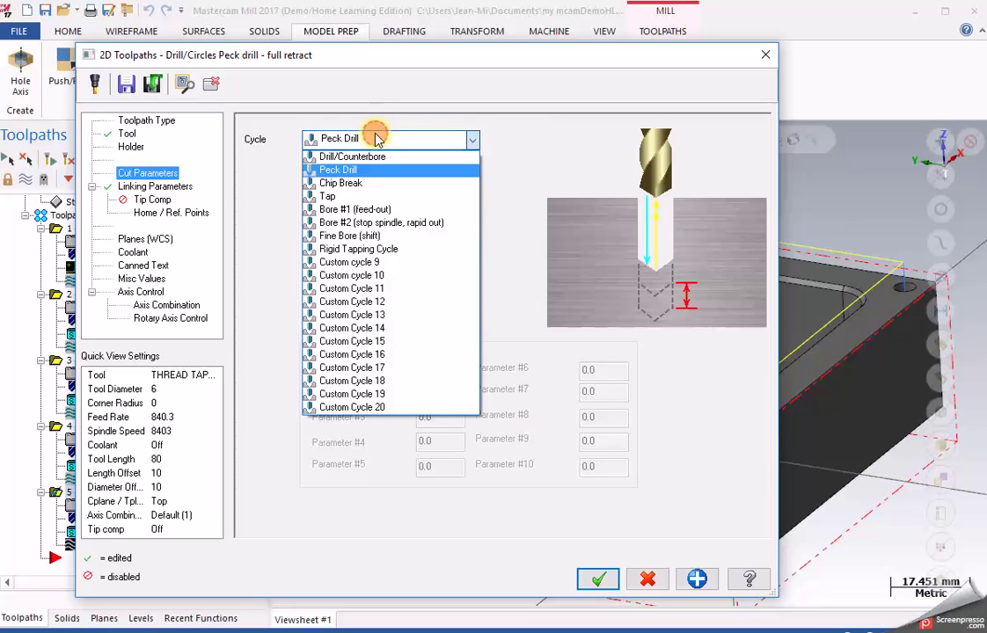
click(356, 197)
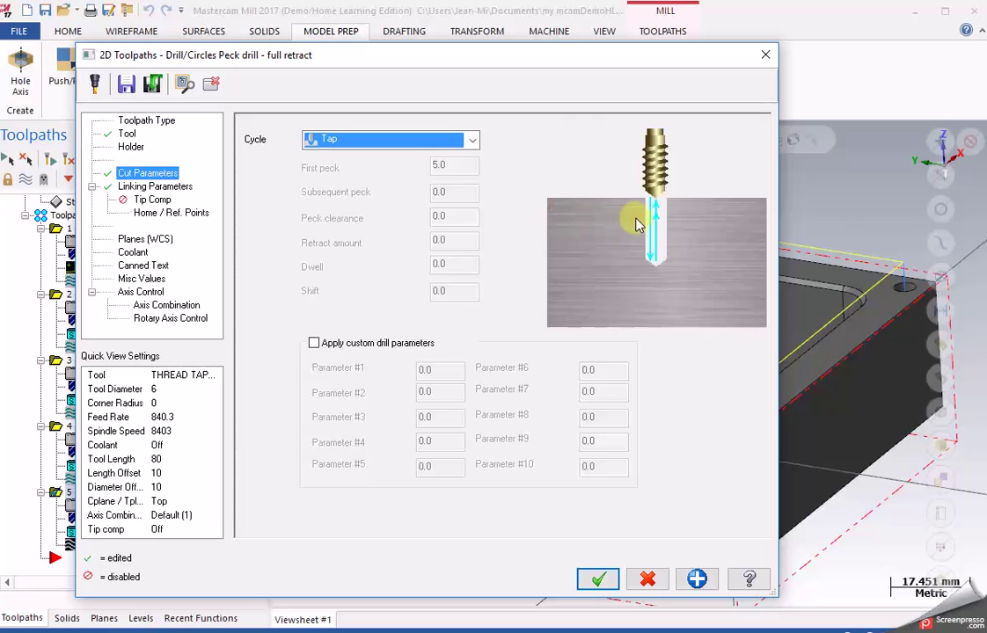
Step: Set the M6 tap's cutting speed (CS) to 100 and regenerate the tapping operation's toolpath
click(124, 134)
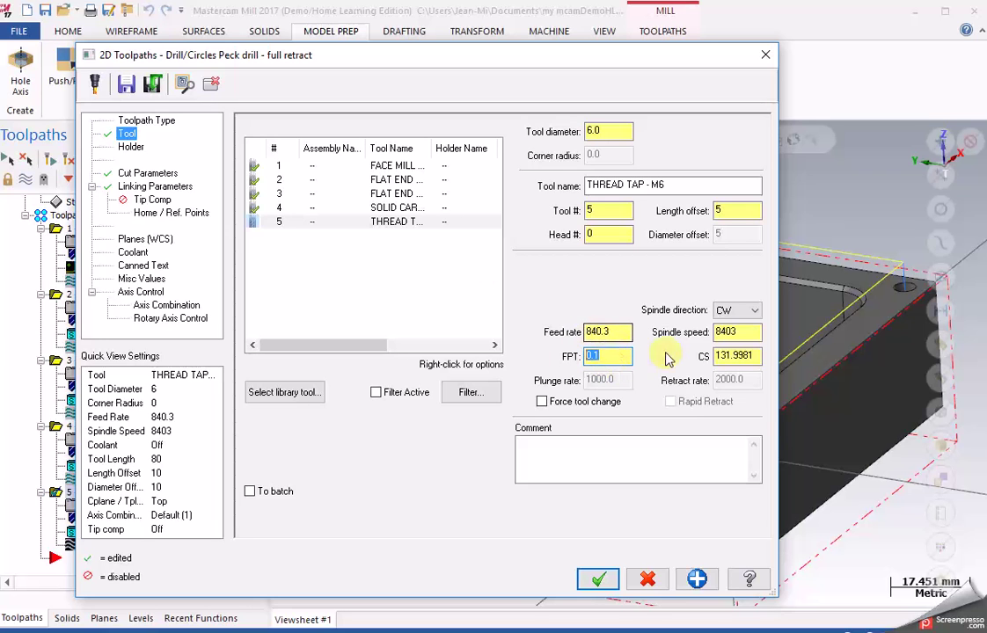
key(Tab)
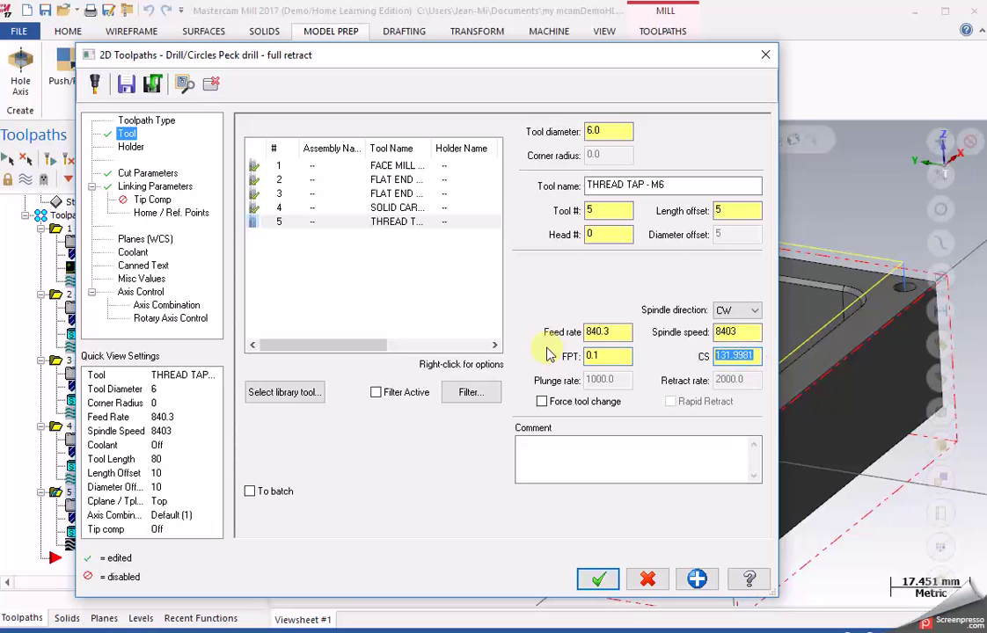
text(100)
key(Return)
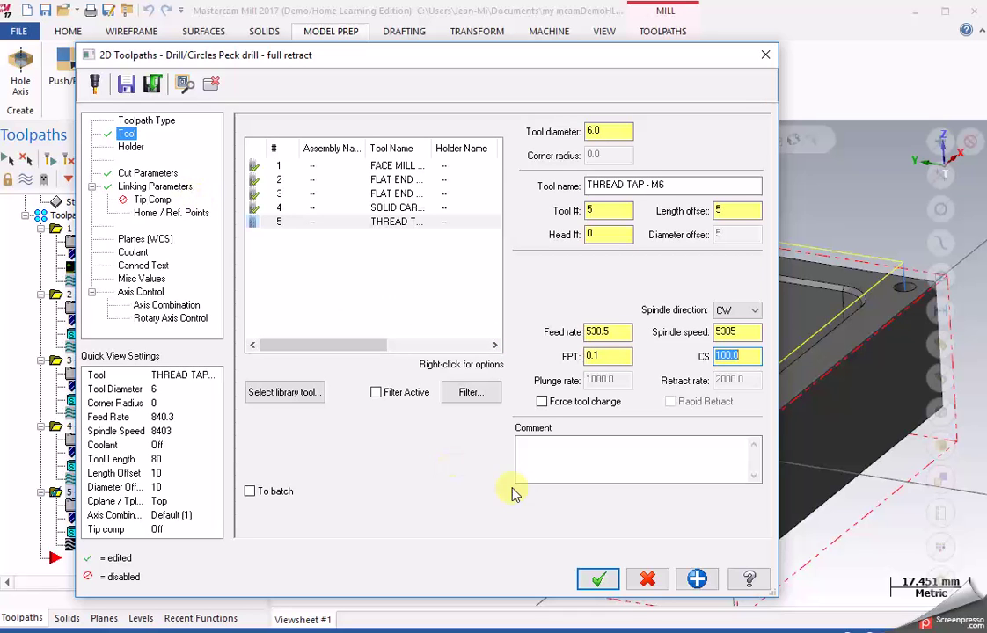
click(597, 579)
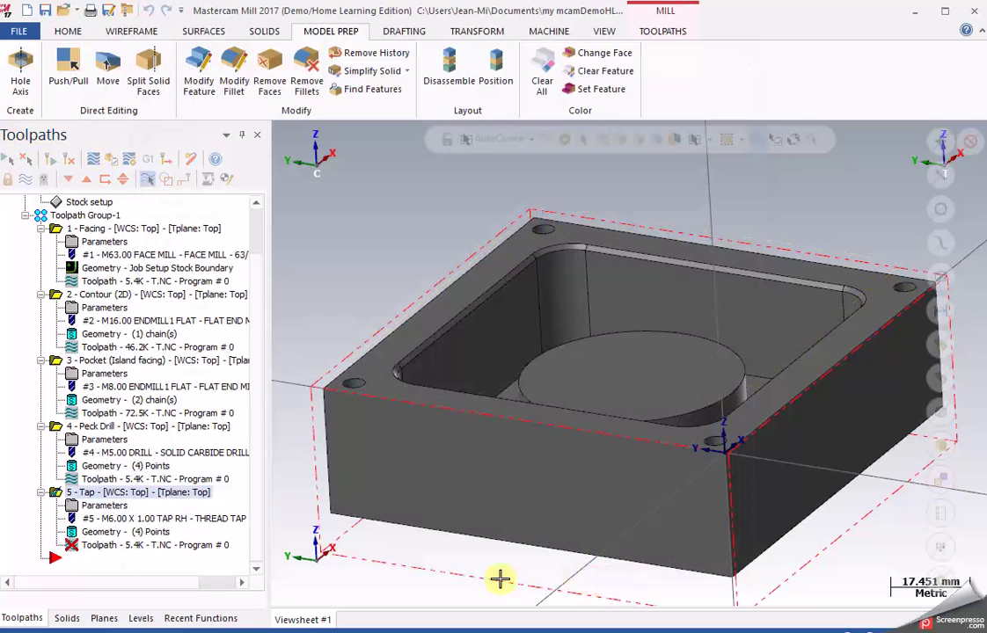
click(69, 159)
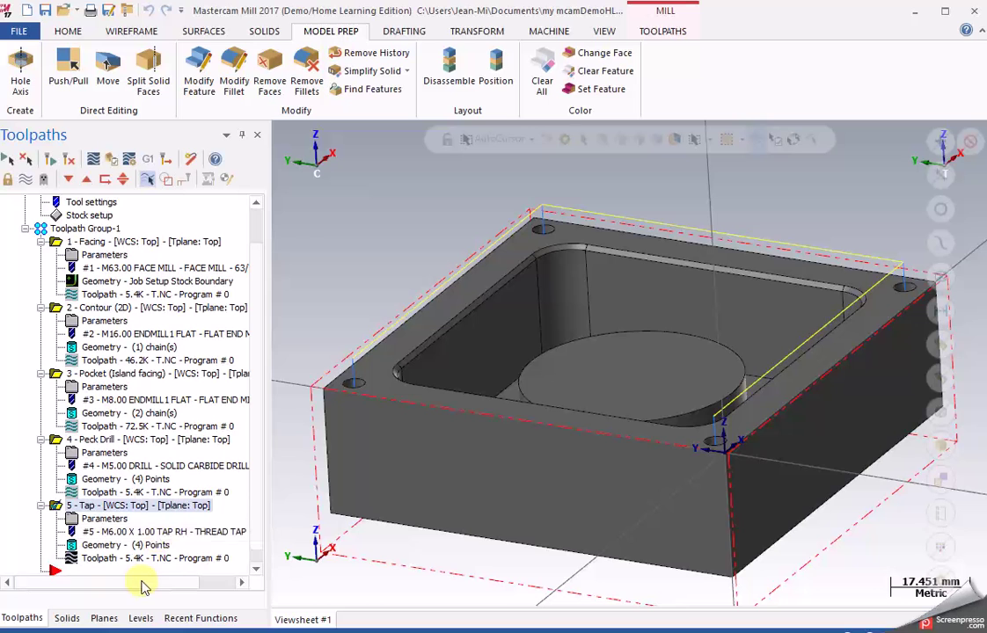
Step: Create a new 2D contour operation after the tapping operation, chaining a partial loop along the pocket's chamfered edge
scroll(139, 584, down, 1)
middle_drag(710, 319, 665, 282)
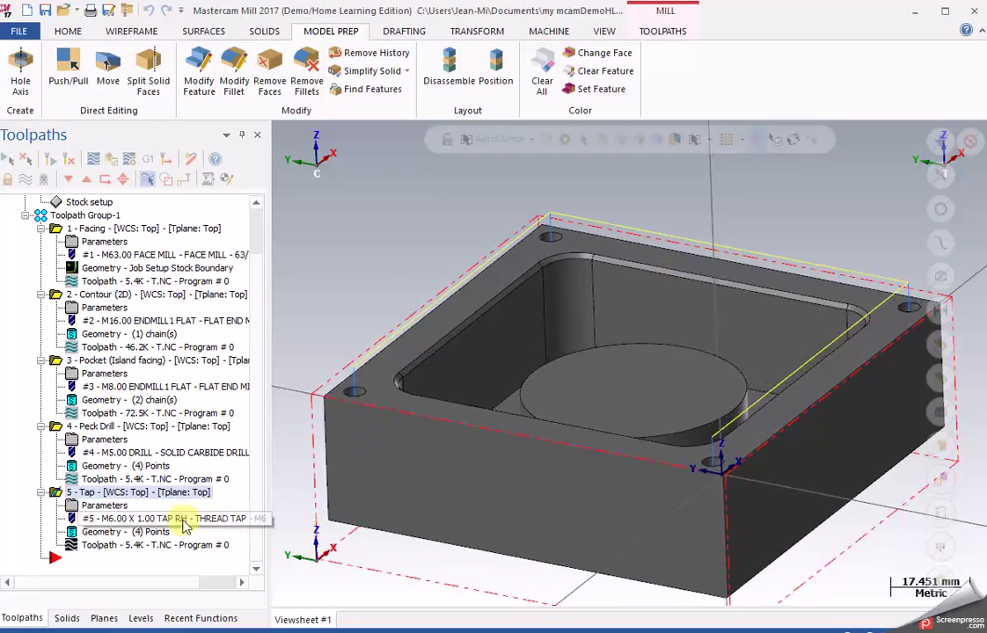
right_click(99, 568)
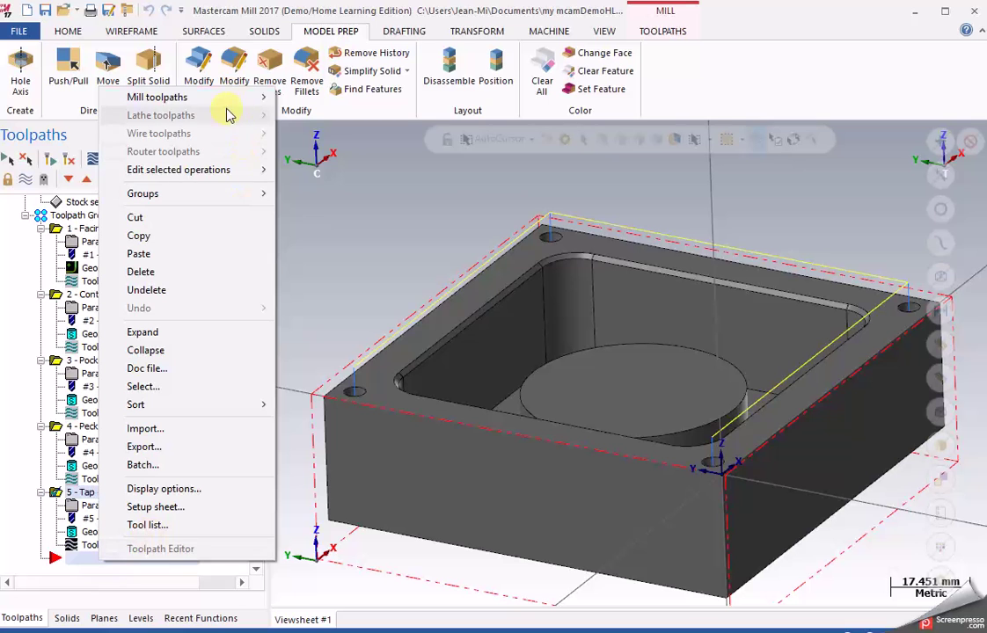
mouse_move(227, 107)
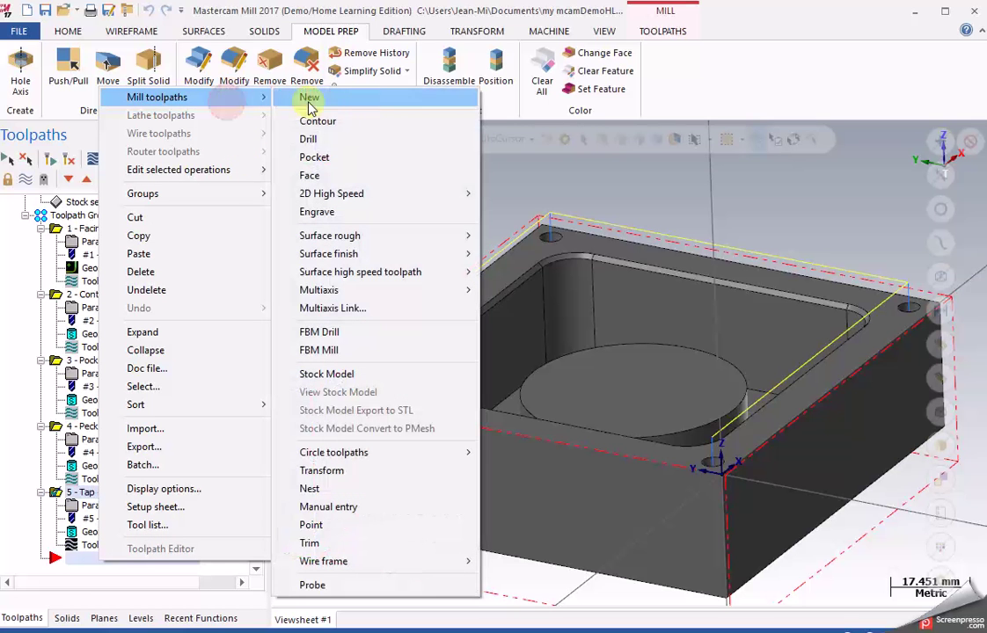
click(352, 124)
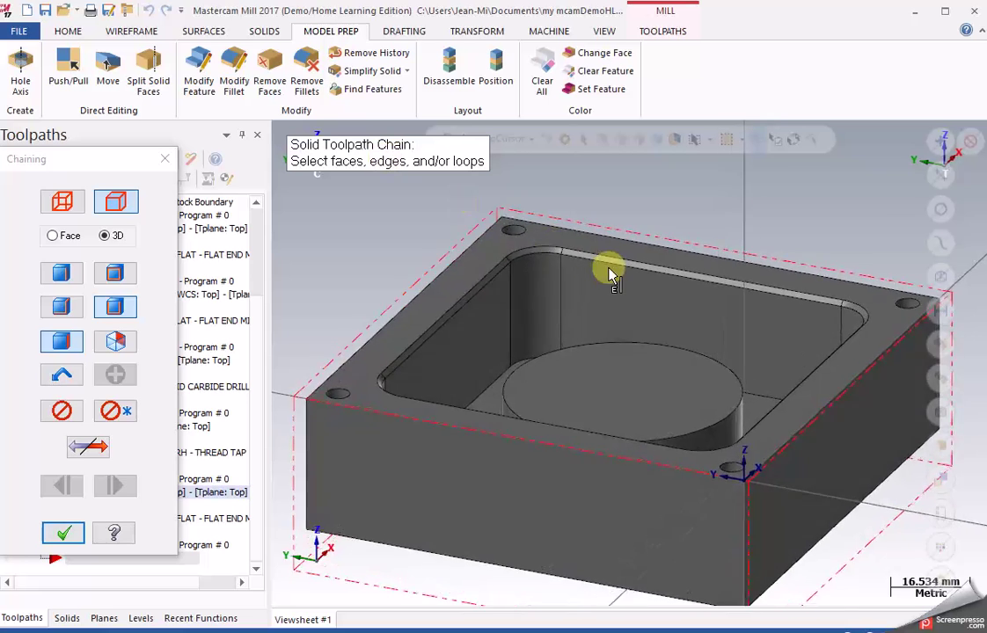
middle_drag(572, 255, 621, 282)
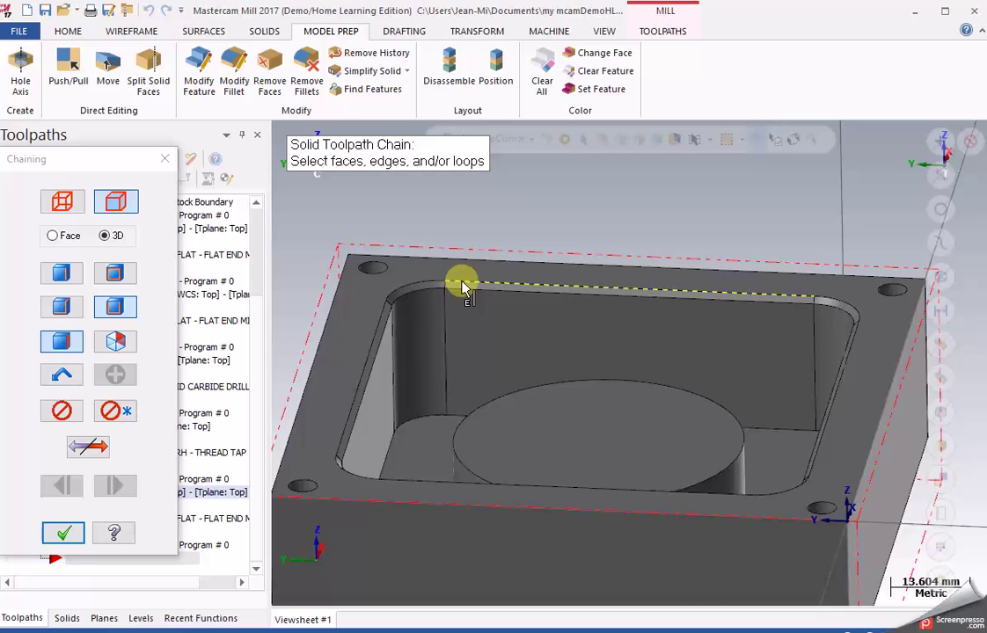
scroll(462, 282, up, 1)
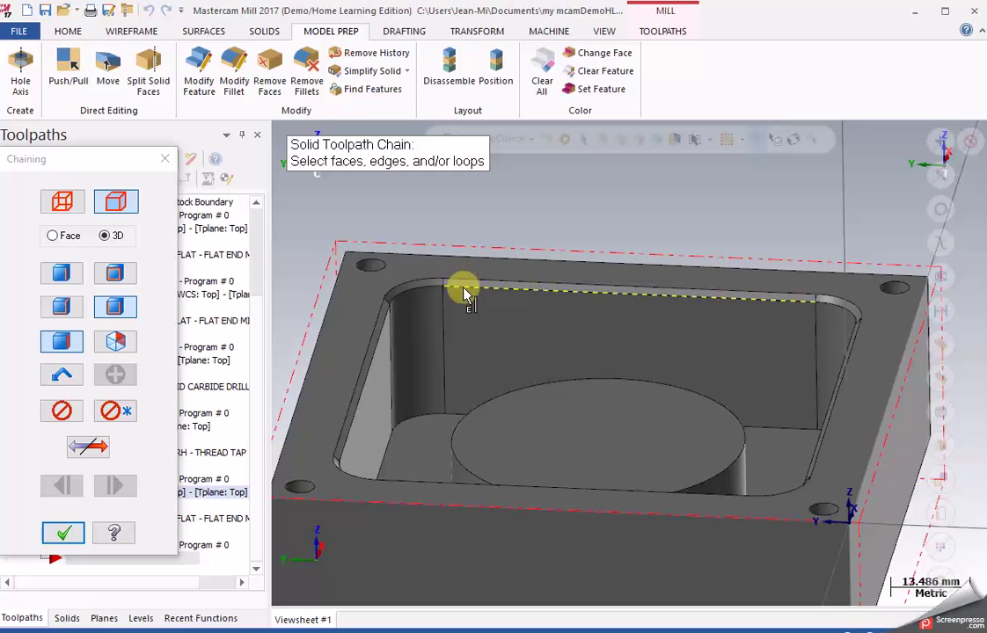
middle_drag(466, 293, 510, 277)
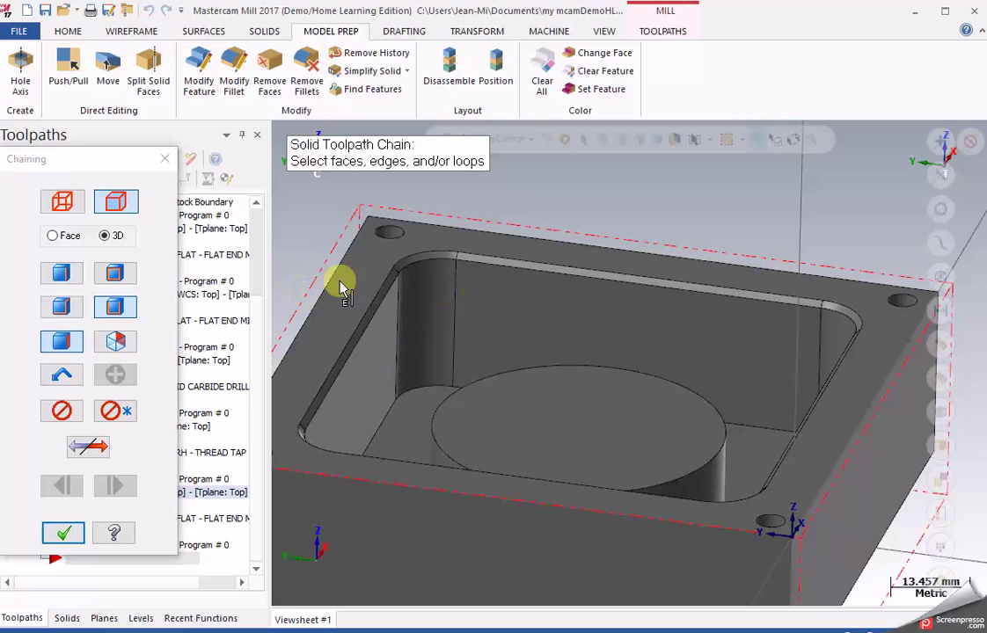
click(60, 305)
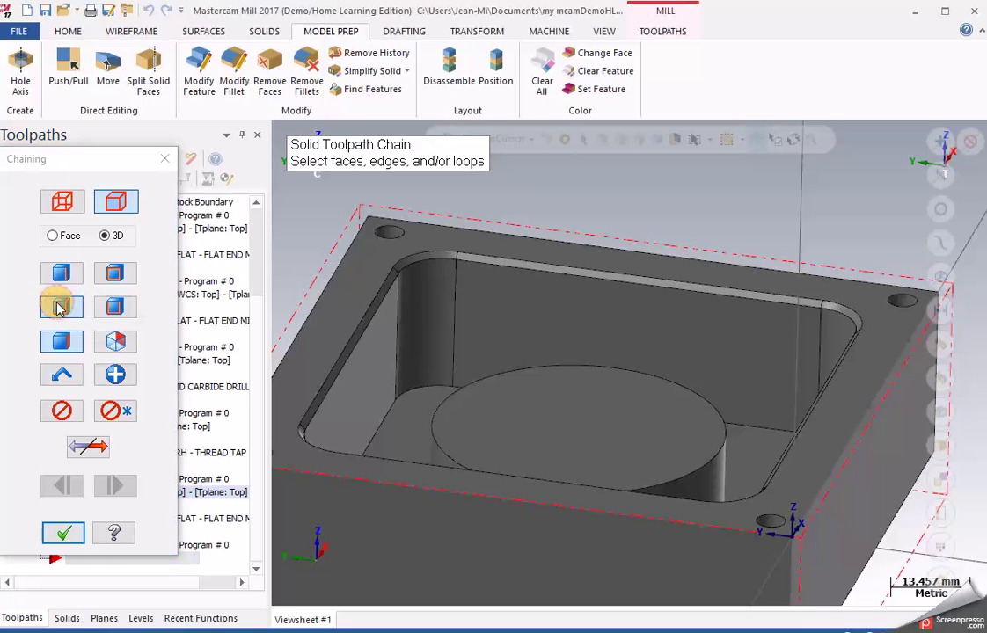
click(467, 276)
middle_drag(465, 274, 834, 360)
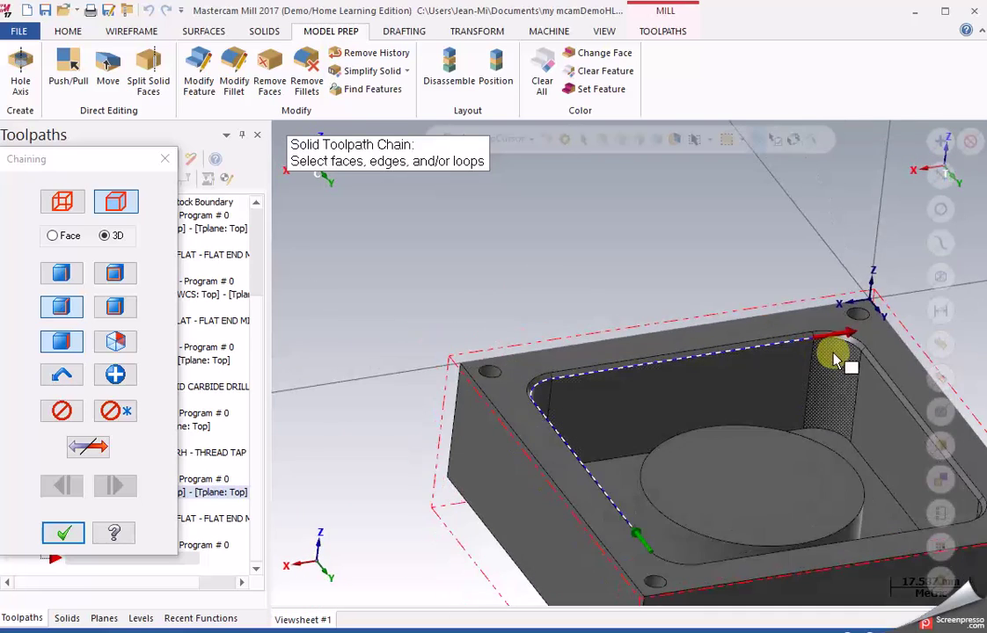
middle_drag(923, 433, 757, 352)
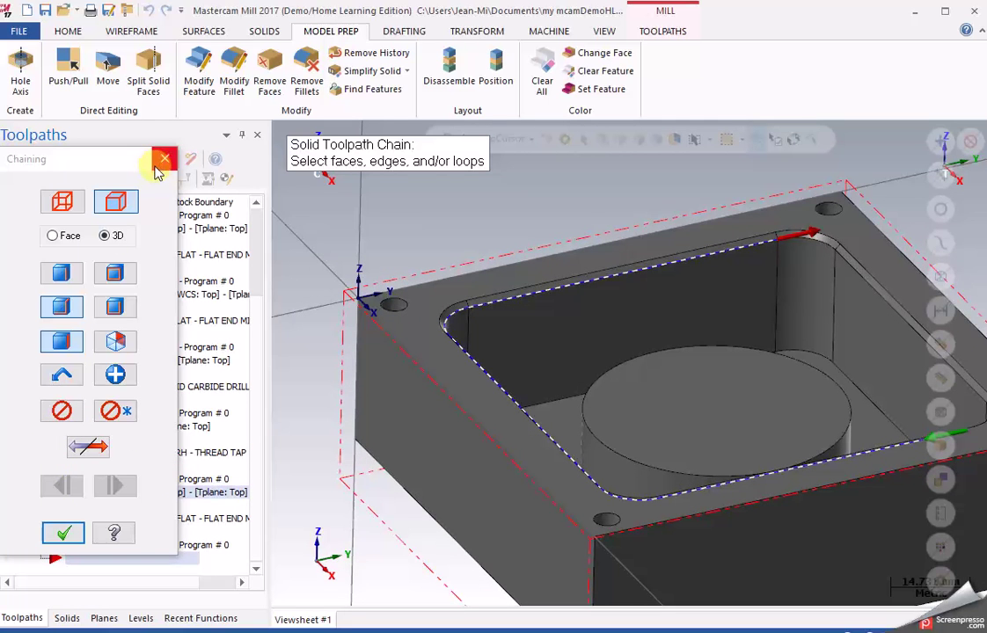
click(63, 532)
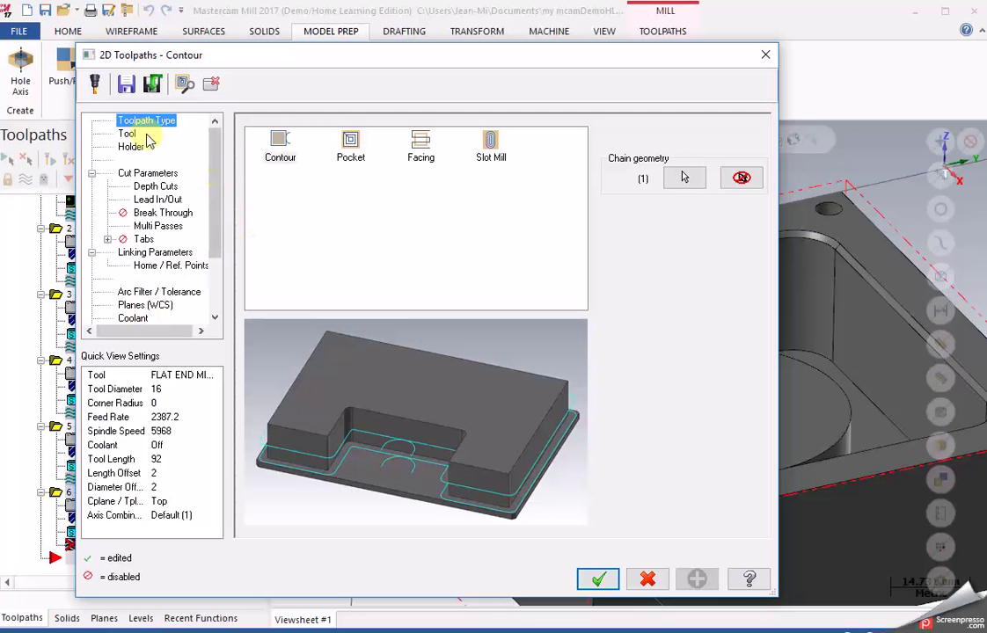
click(599, 579)
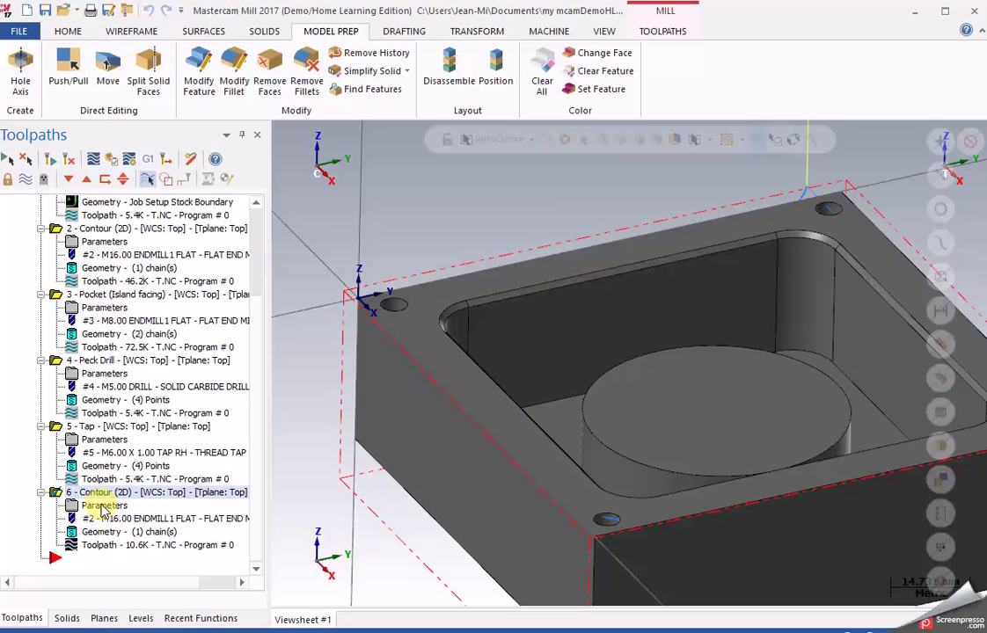
Step: Replace the new contour operation's partial chain with a closed loop around the pocket floor's outer boundary
click(98, 532)
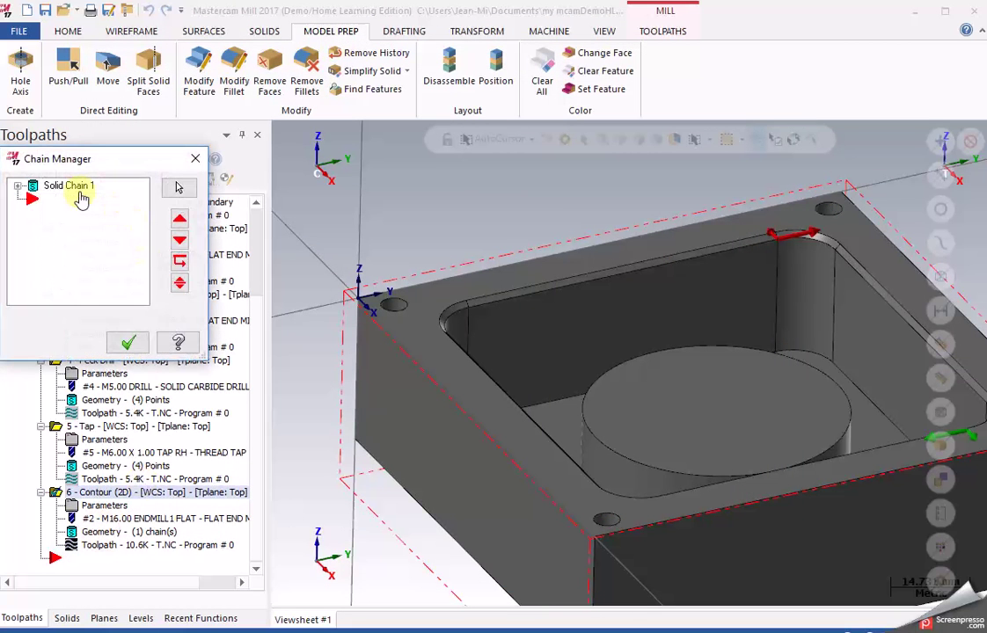
right_click(79, 195)
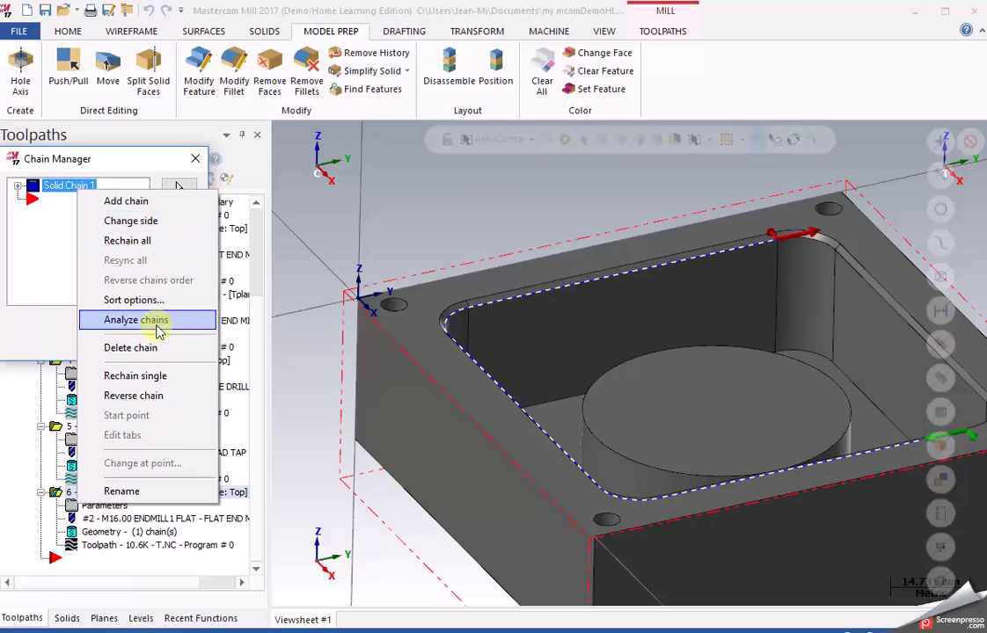
click(159, 348)
right_click(75, 225)
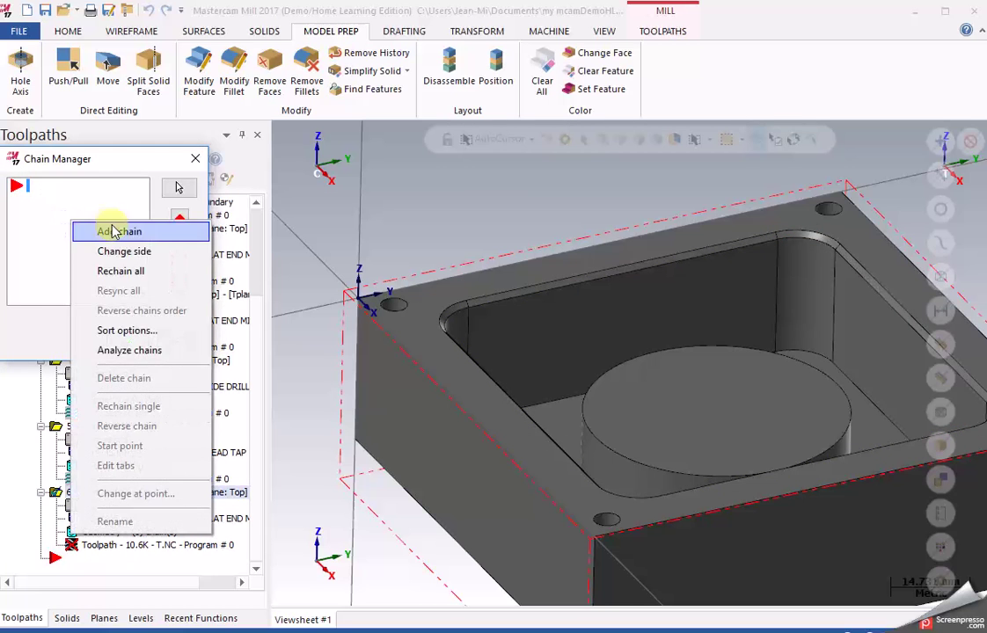
click(113, 229)
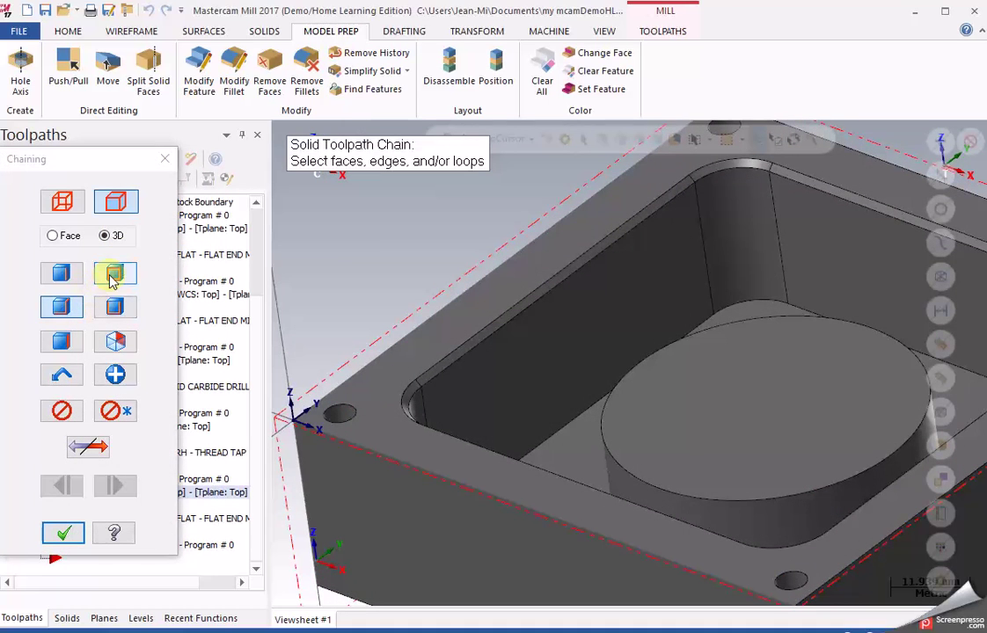
click(573, 420)
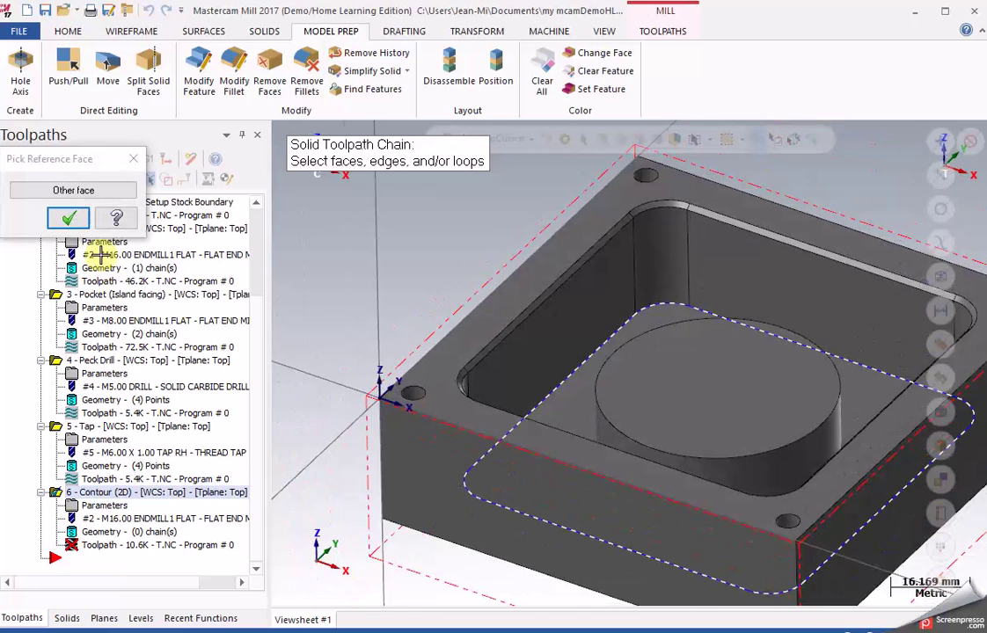
click(71, 219)
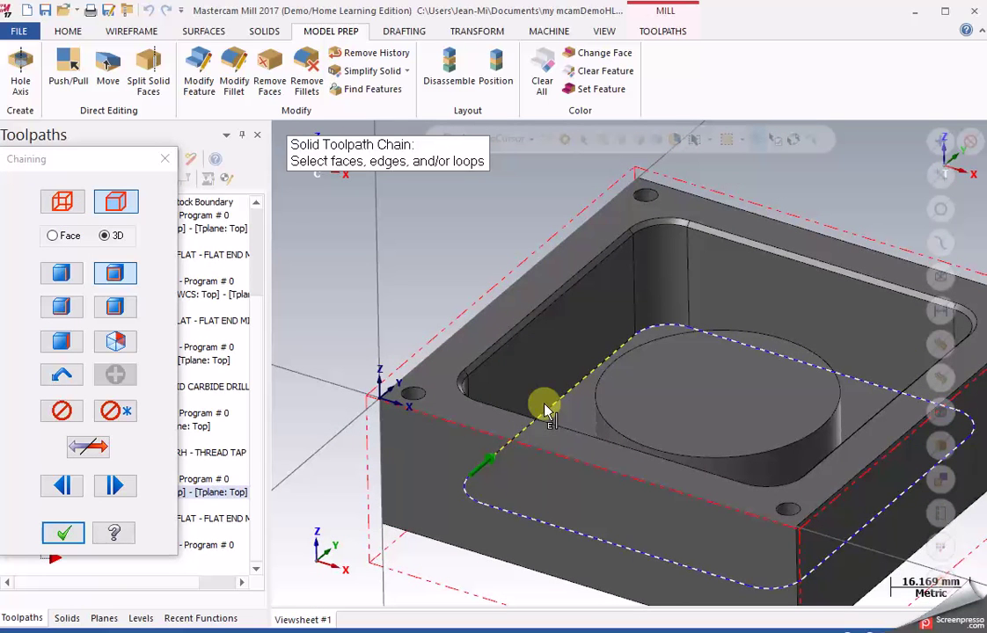
click(69, 533)
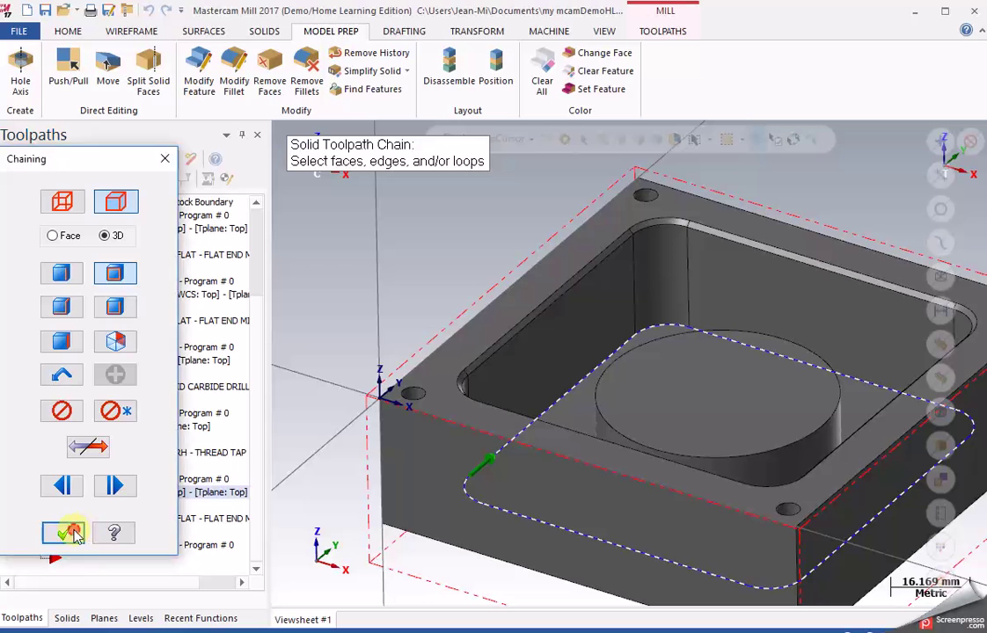
click(128, 342)
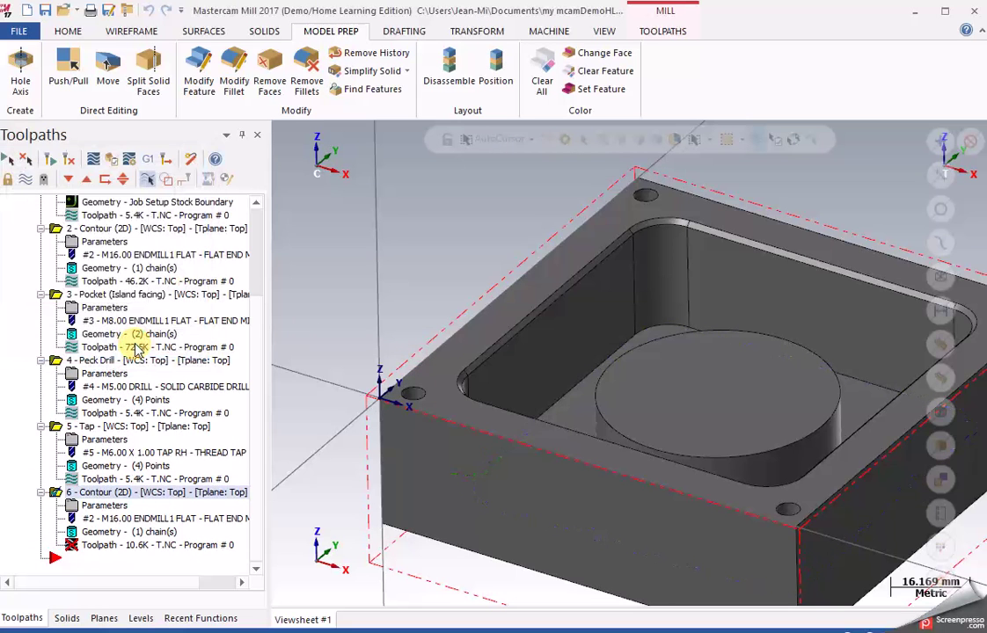
Step: Change the side of the contour operation's pocket floor chain and reverse its direction
click(132, 532)
scroll(446, 422, up, 5)
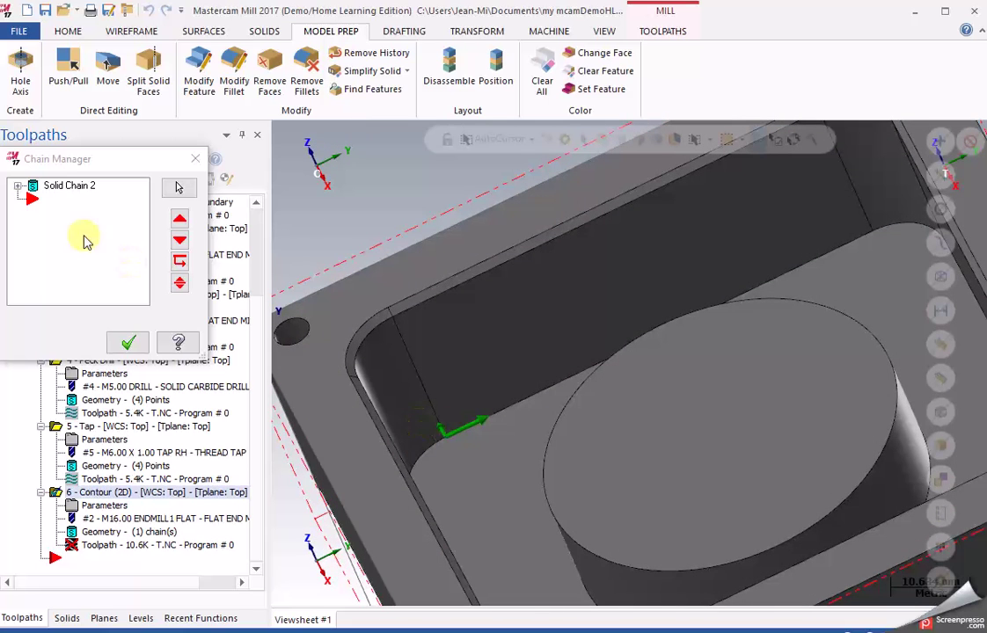
right_click(56, 186)
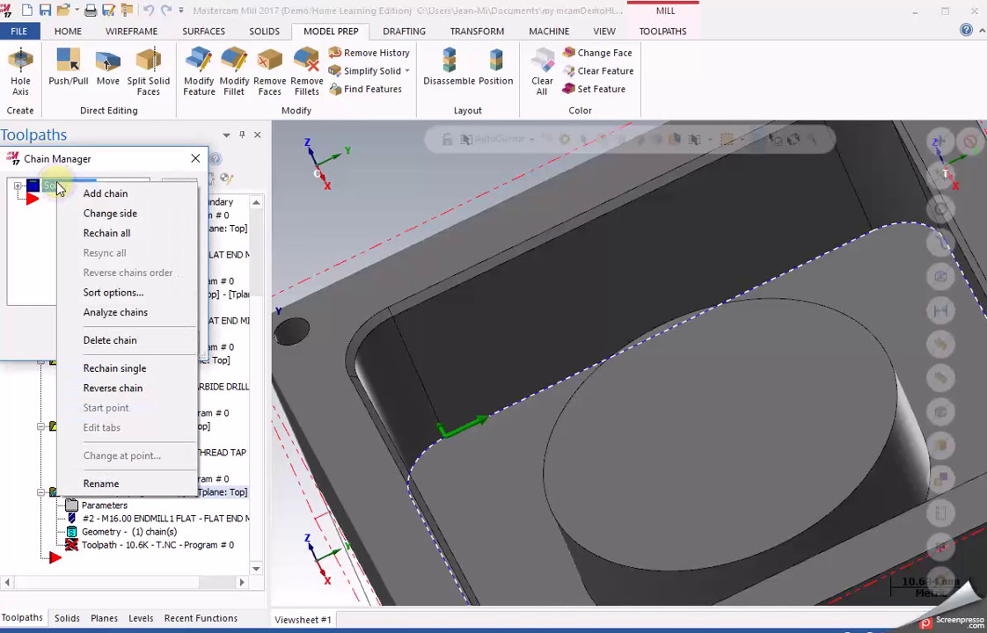
click(108, 214)
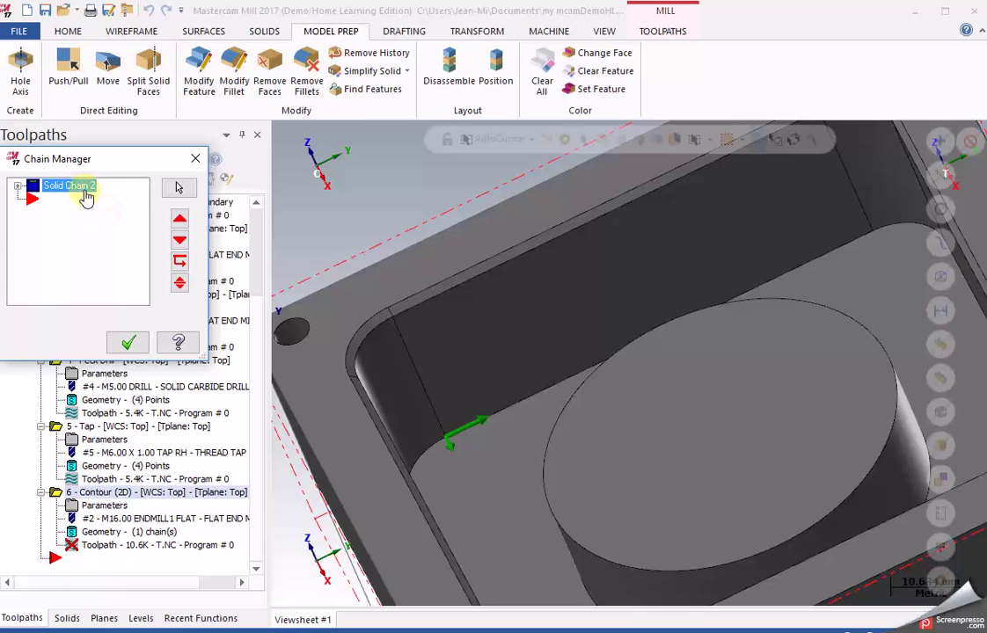
right_click(85, 195)
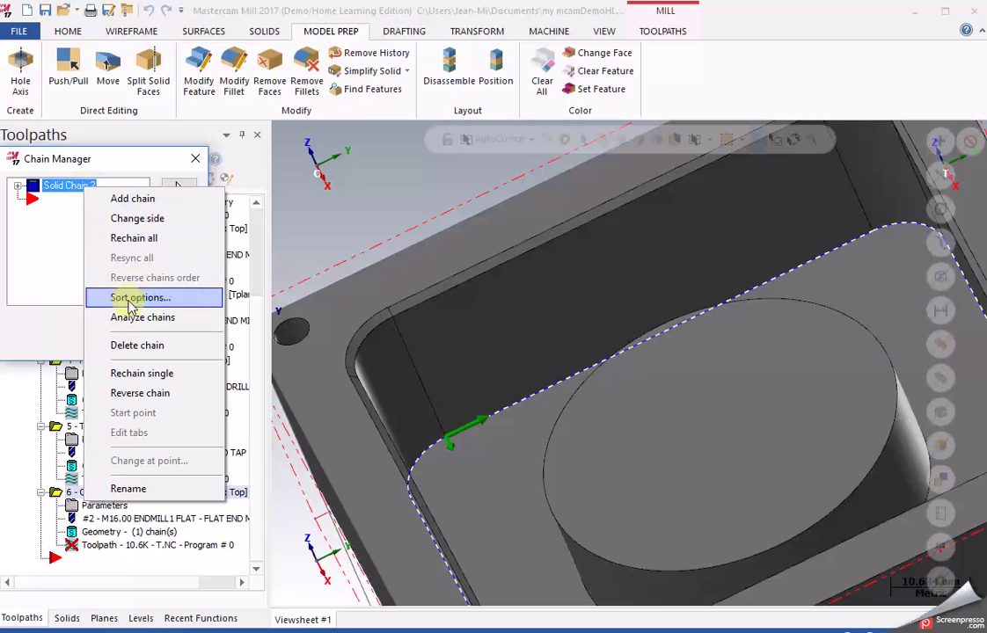
click(139, 396)
middle_drag(471, 528, 464, 322)
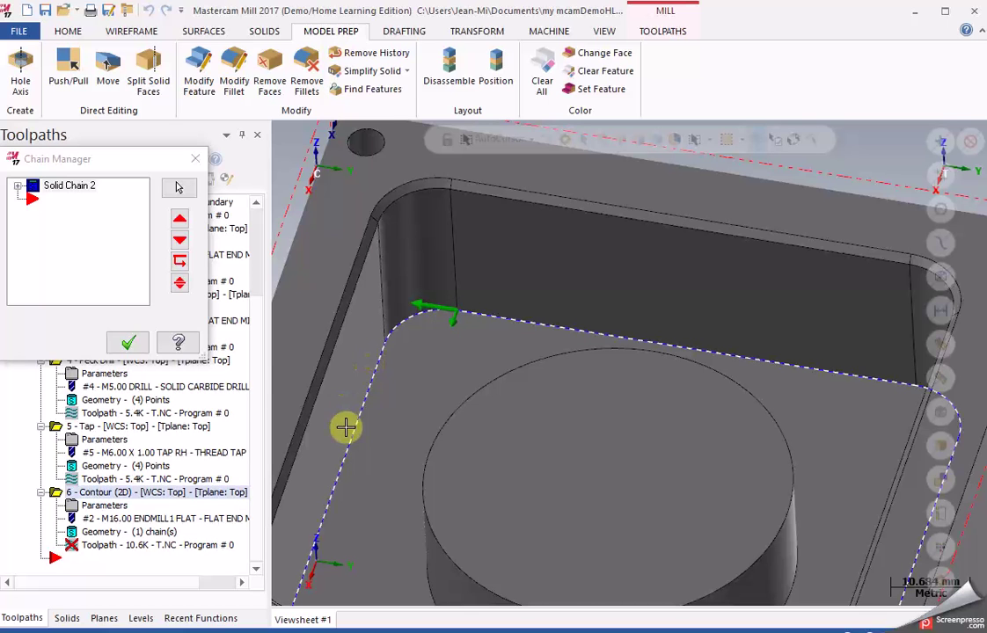
click(129, 343)
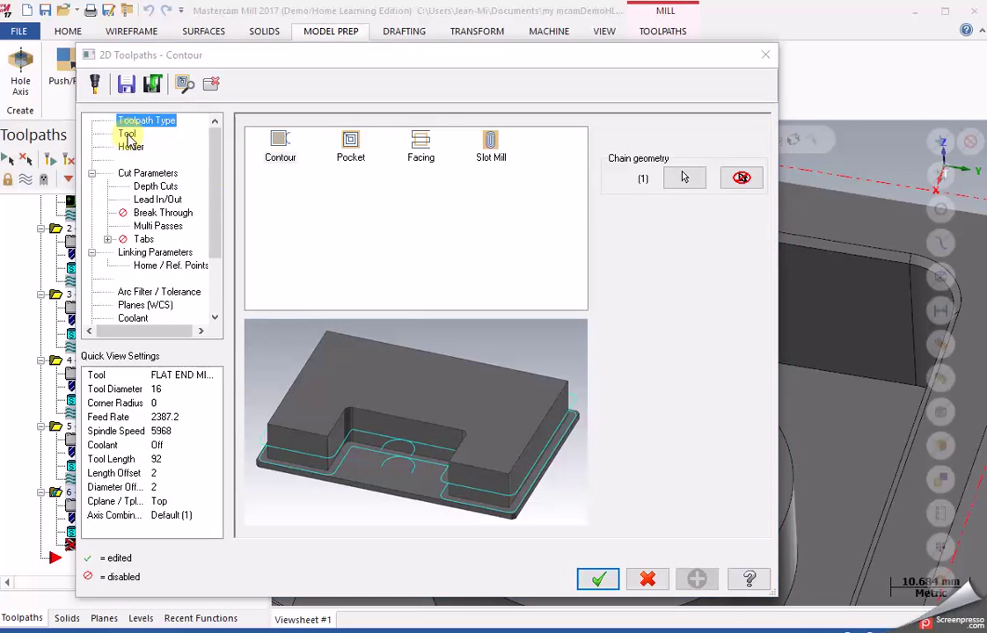
Step: Filter the tool library to spot drills only and assign NC SPOT DRILL - 10 to the new contour operation
click(127, 135)
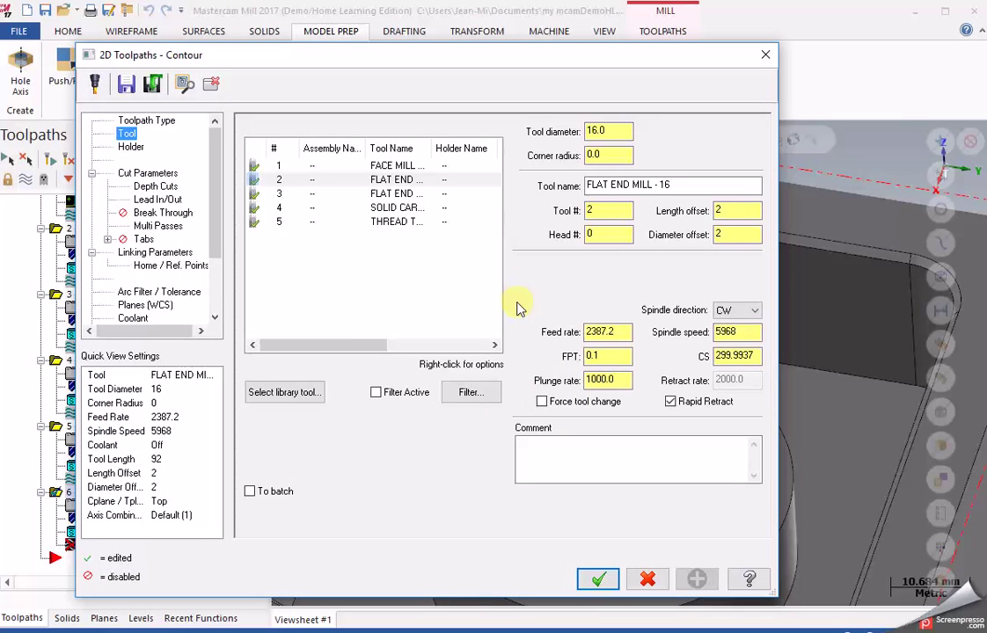
click(295, 393)
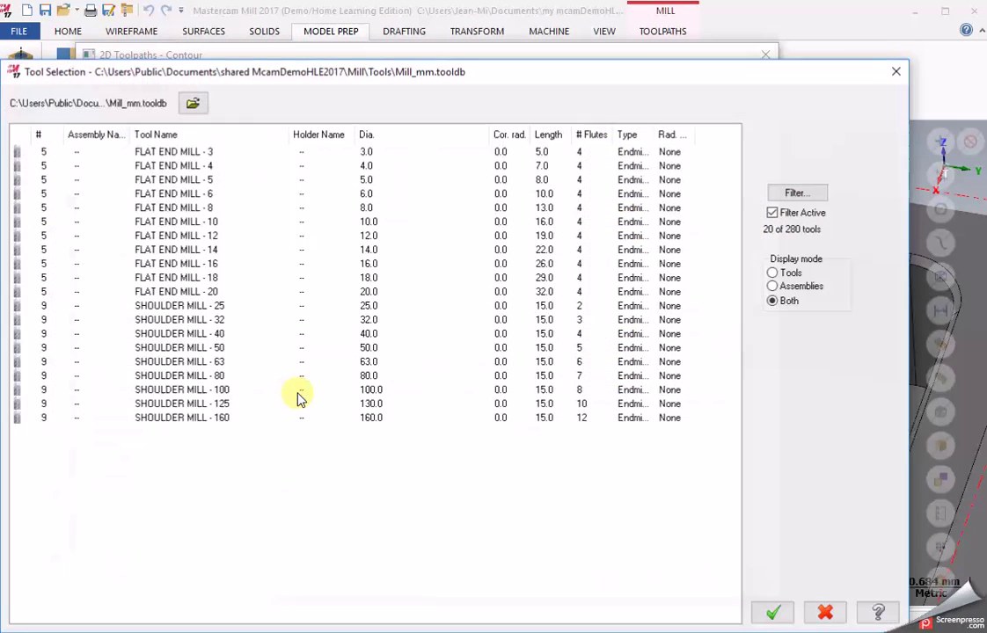
click(796, 194)
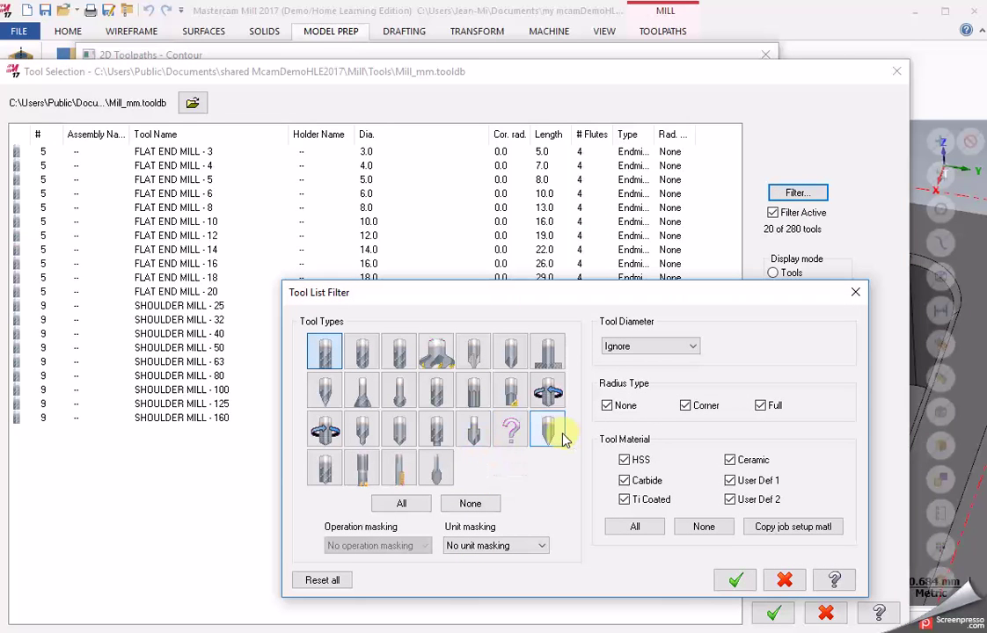
click(398, 432)
click(325, 352)
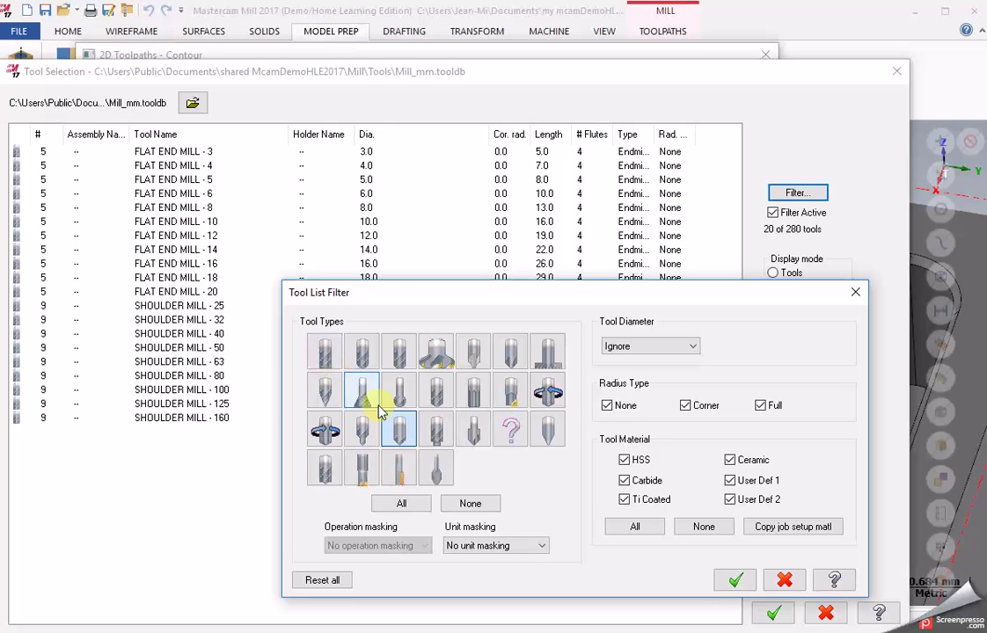
click(730, 578)
double_click(203, 180)
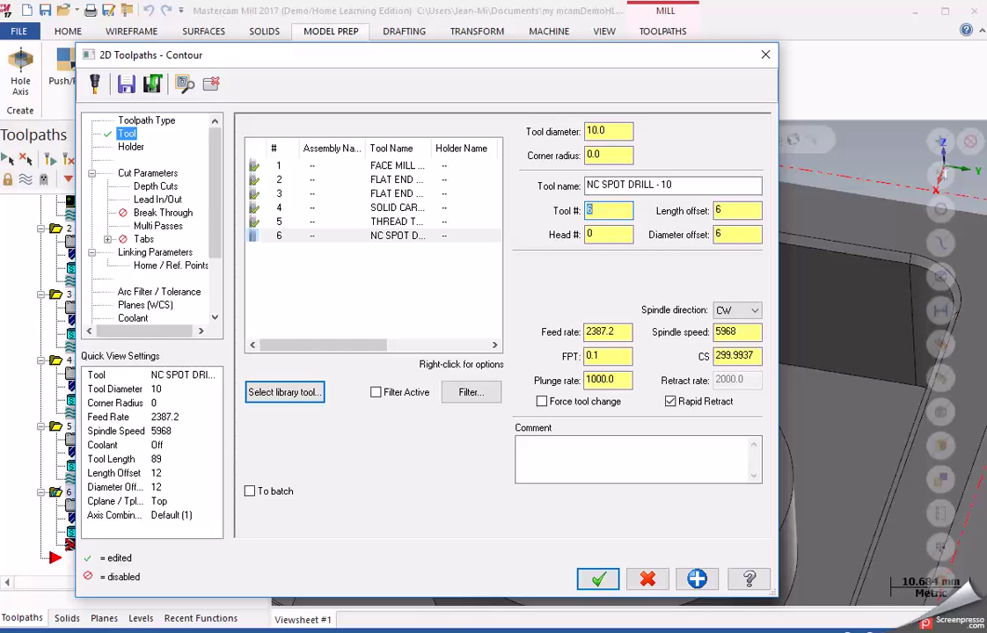
Step: Set the spot drill's cutting speed (CS) to 130 and its feed per tooth (FPT) to 0.05
drag(749, 354, 655, 358)
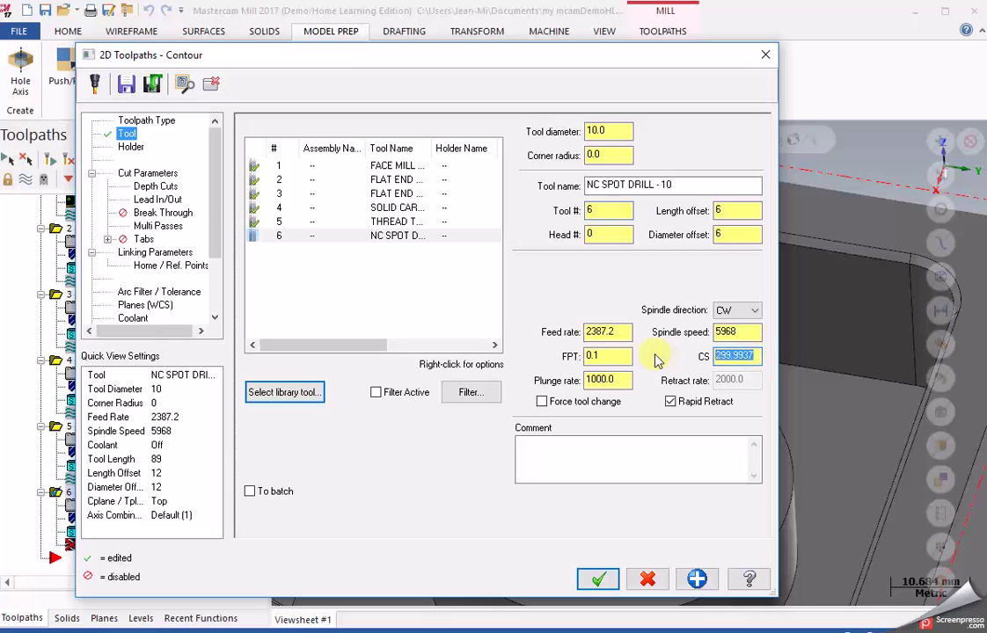
text(130)
key(Return)
drag(618, 353, 500, 349)
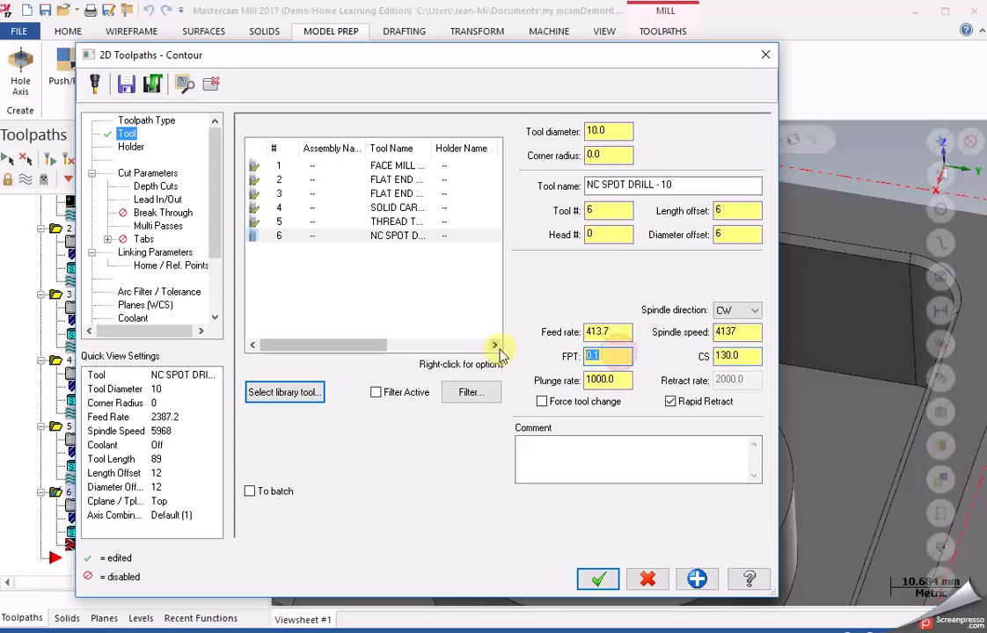
text(0.05)
key(Return)
Step: Set the number of flutes of the NC SPOT DRILL - 10 tool to 2 in its tool definition
double_click(264, 235)
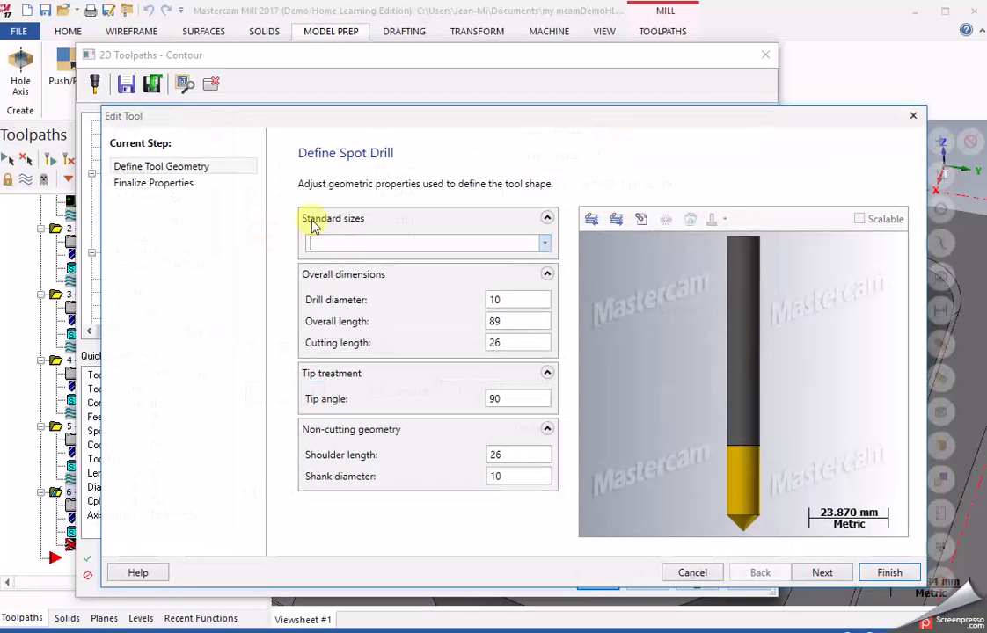
click(821, 573)
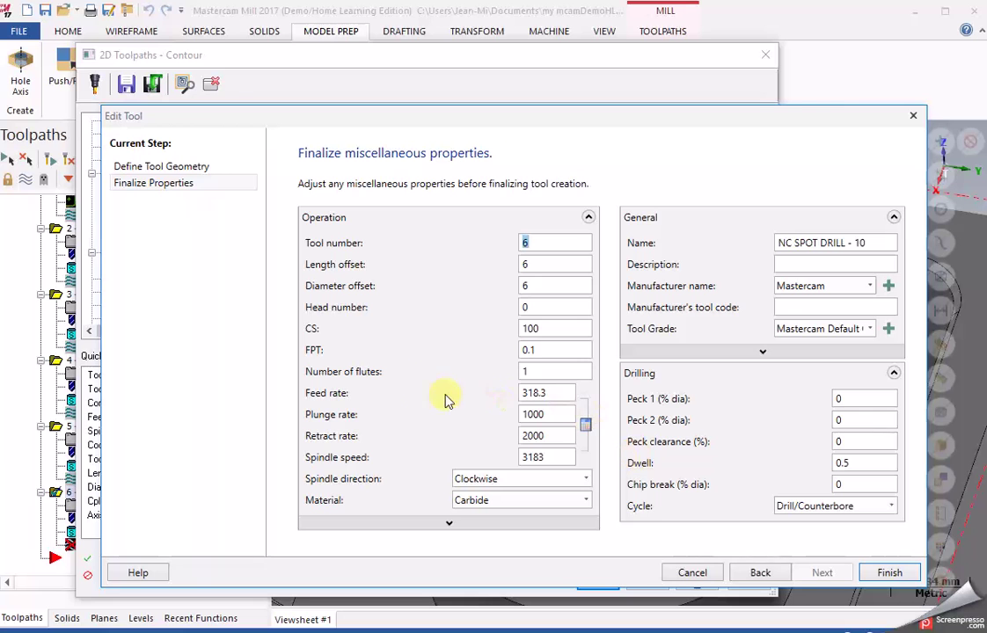
click(534, 373)
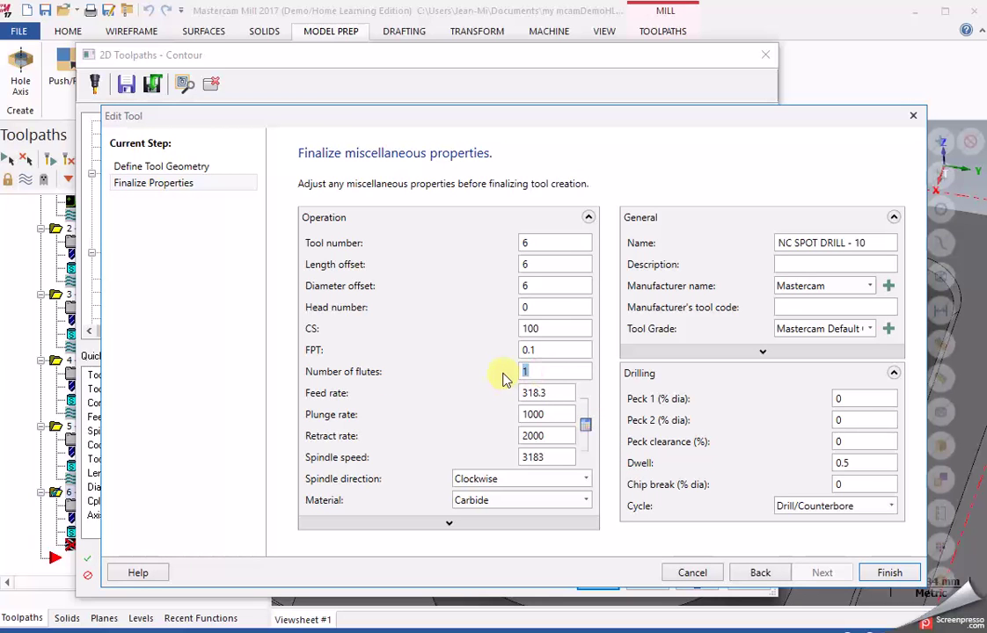
text(2)
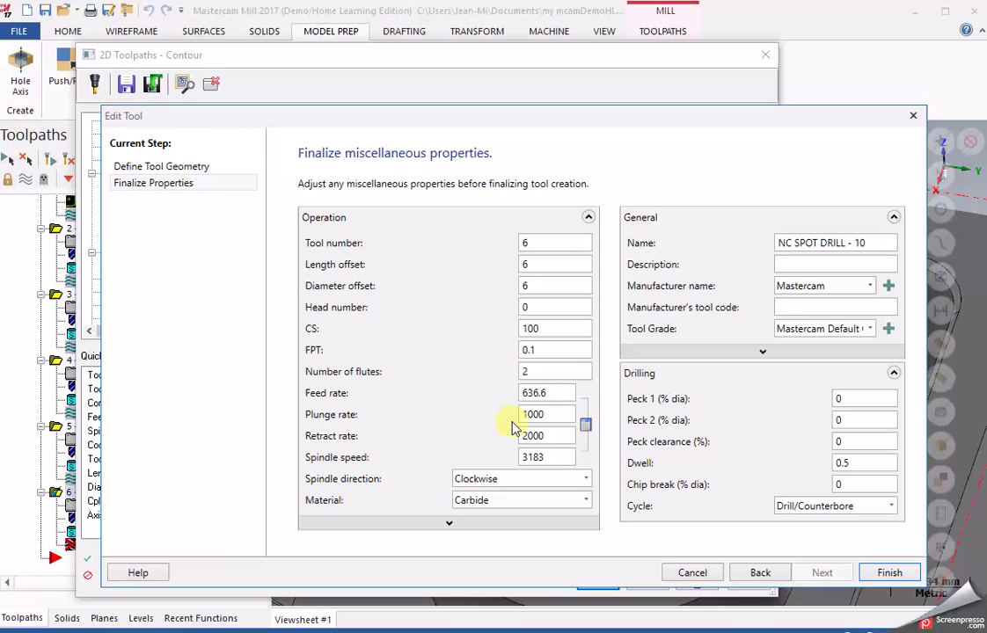
click(881, 573)
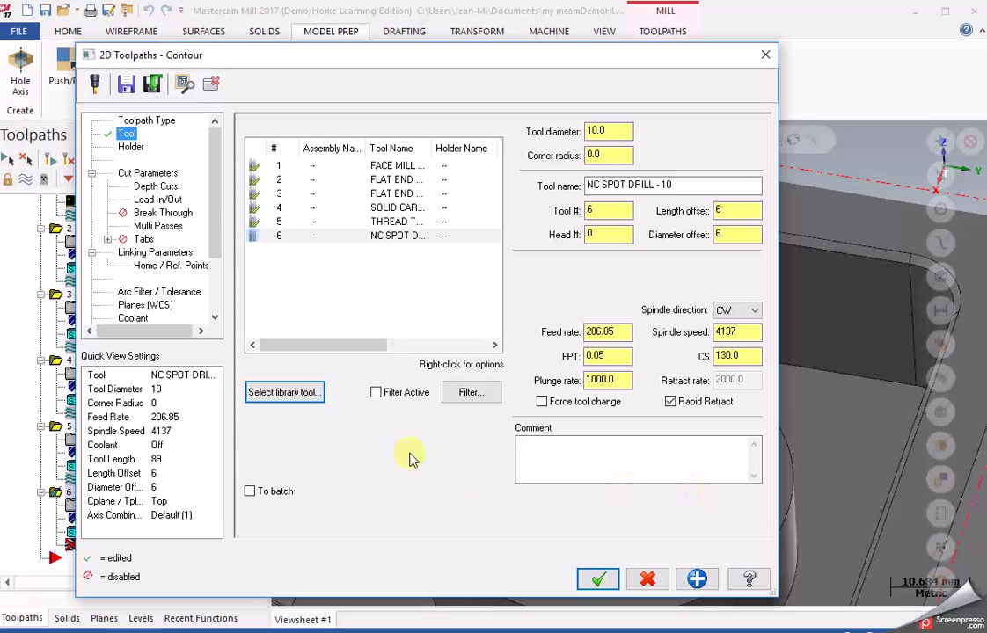
Step: Set the spot-drill operation's contour type to 2D chamfer with a tip offset of 2.0, and regenerate its toolpath
click(148, 174)
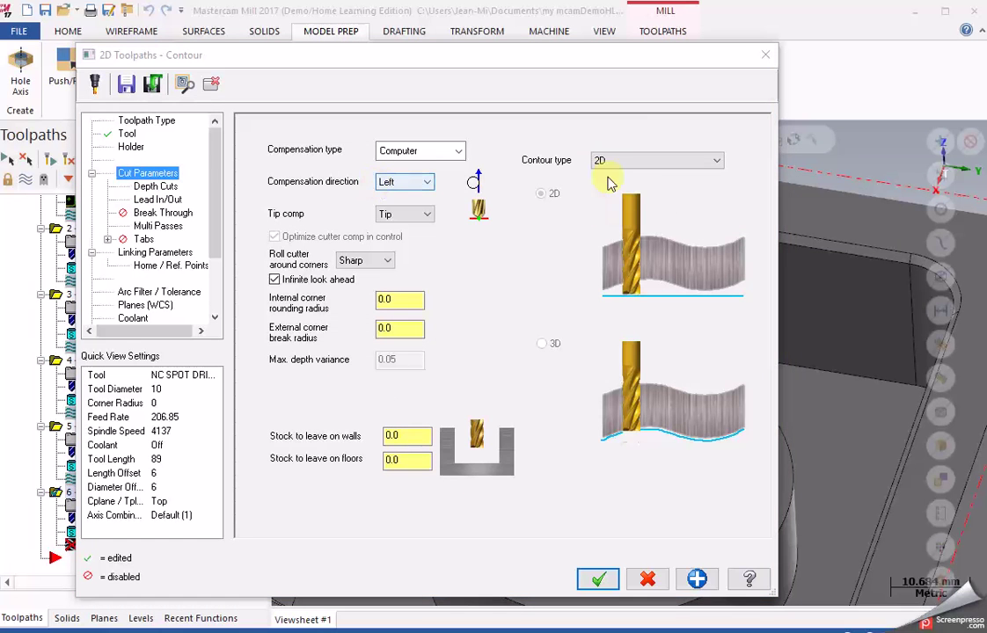
click(638, 168)
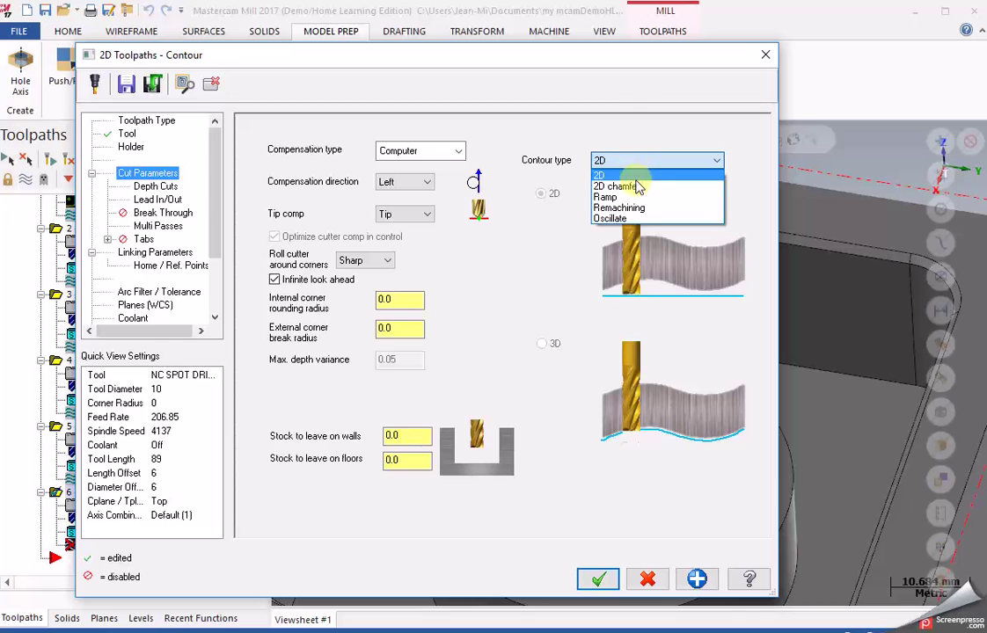
click(633, 185)
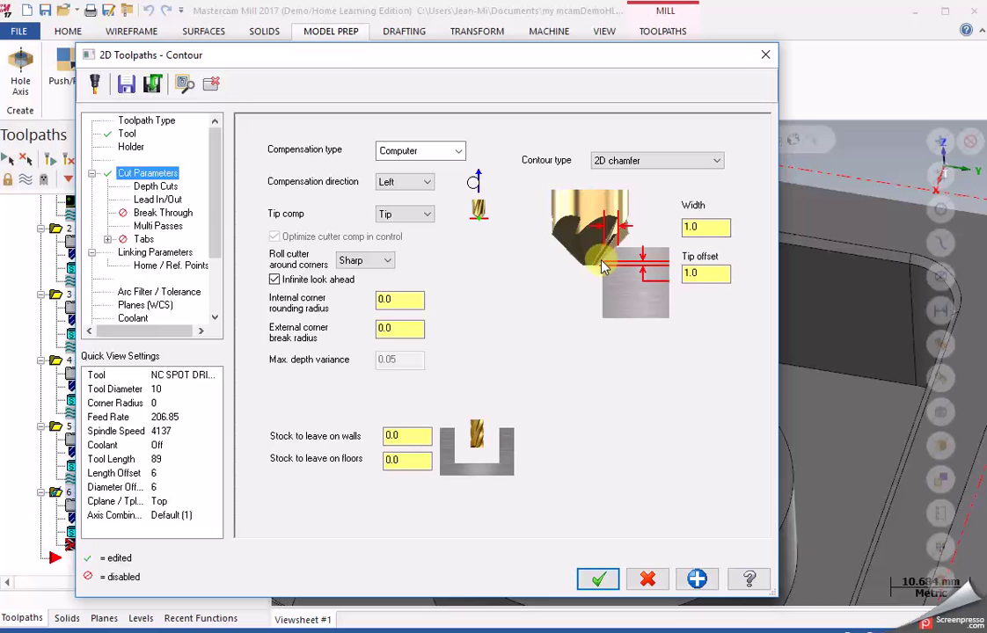
drag(711, 273, 664, 277)
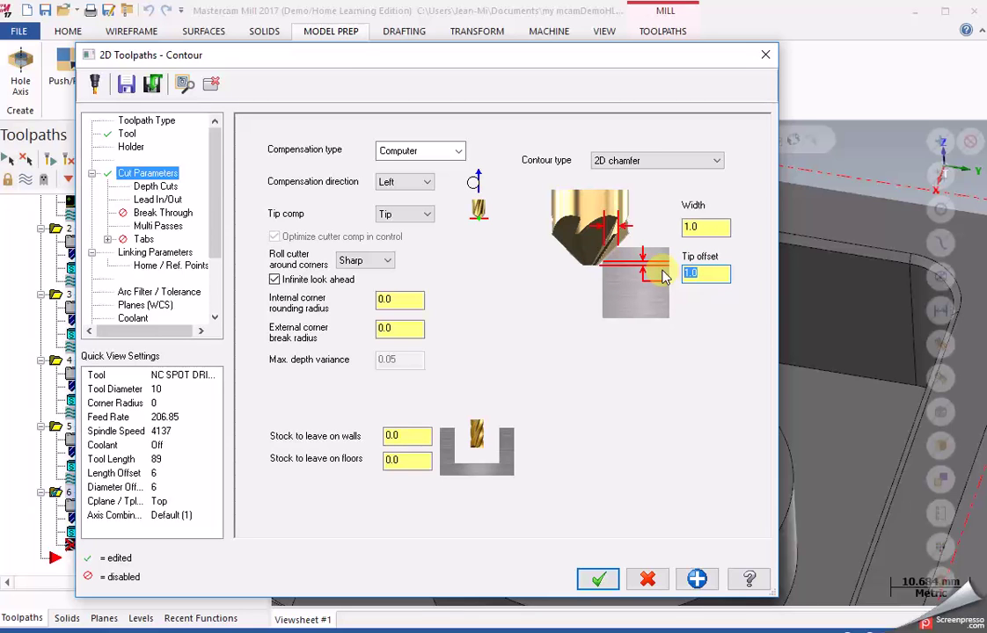
text(2)
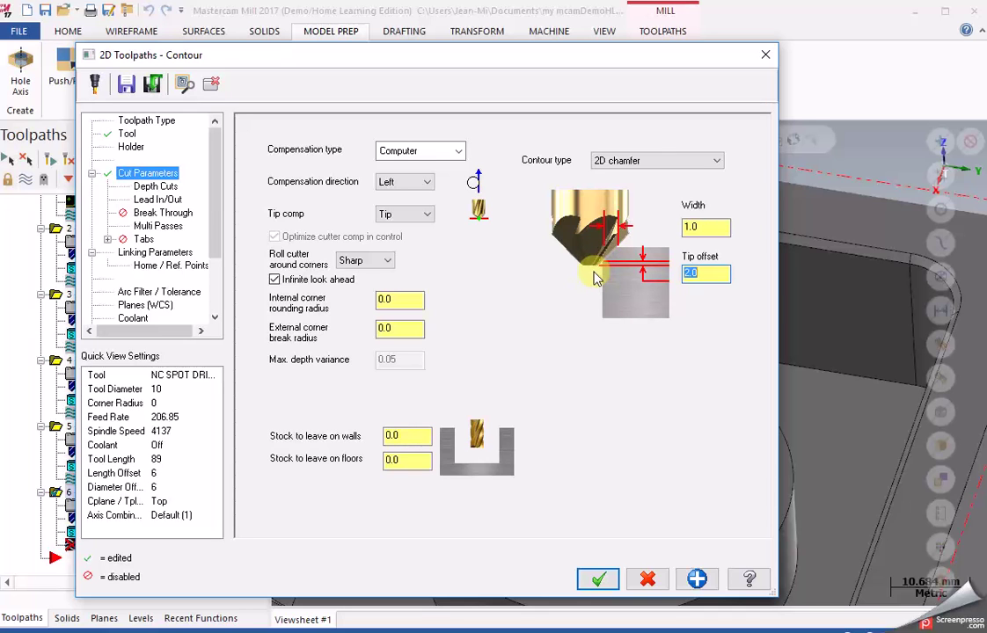
click(597, 578)
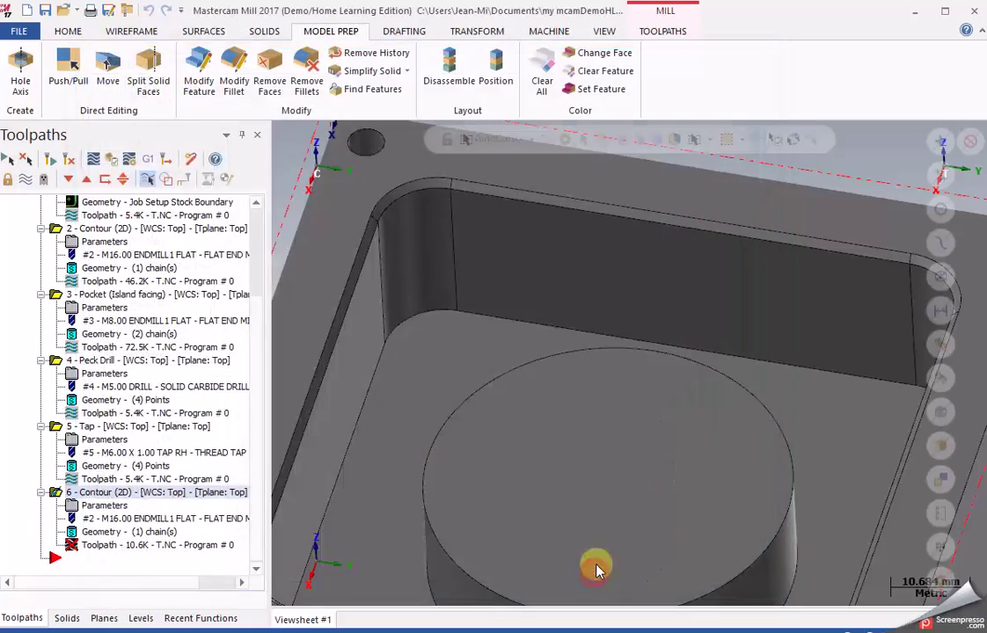
scroll(628, 402, down, 3)
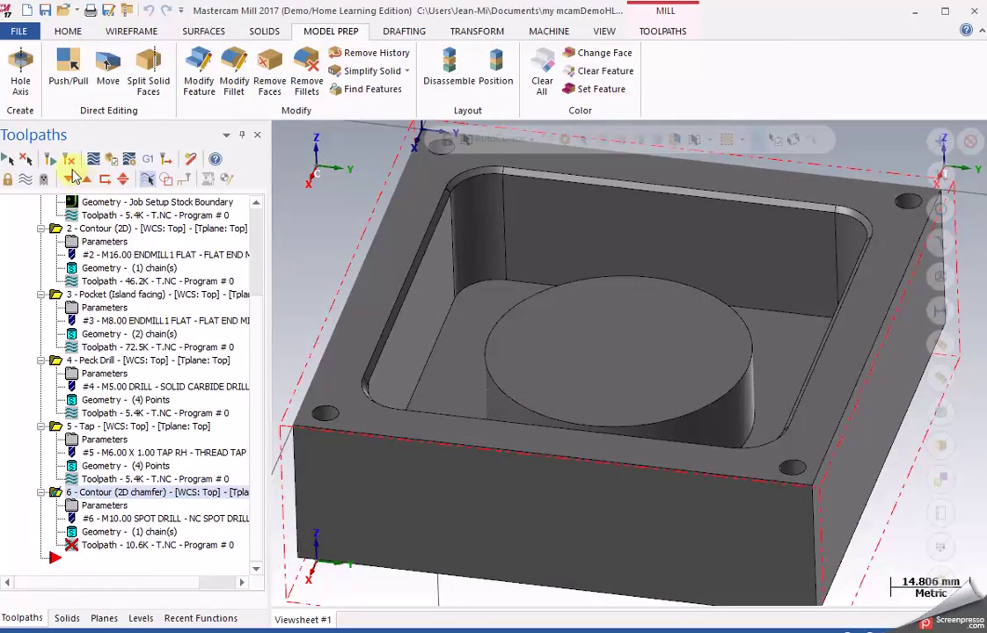
click(70, 164)
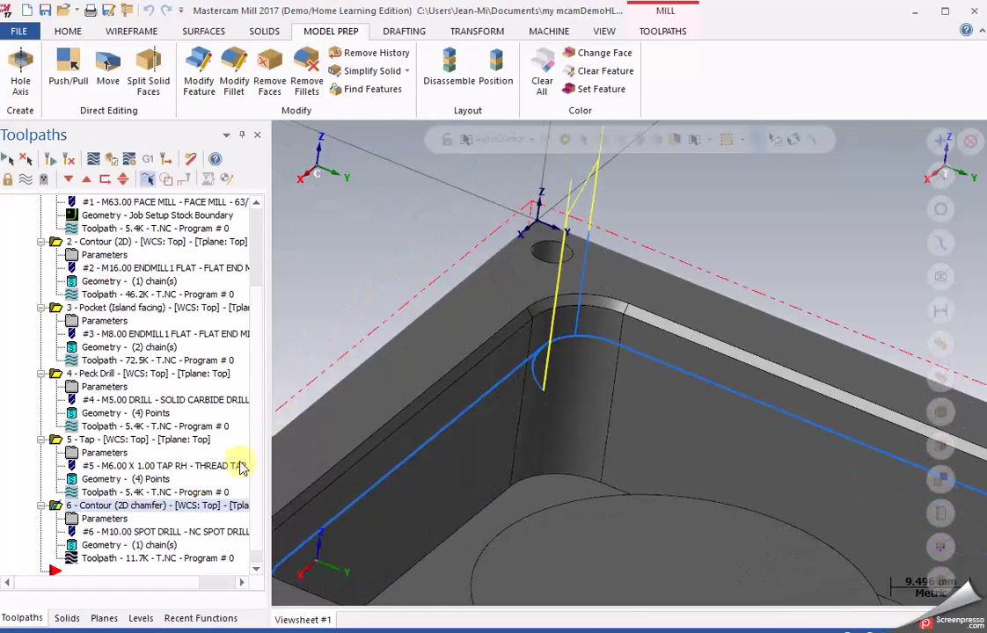
Step: Disable depth cuts and multi passes for the 2D chamfer contour operation
click(117, 519)
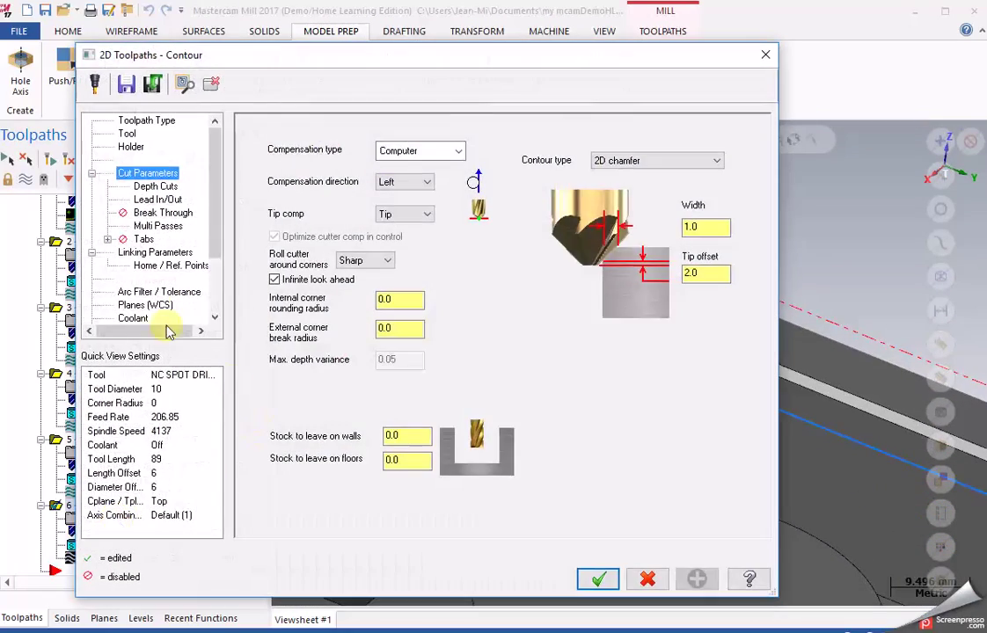
click(139, 252)
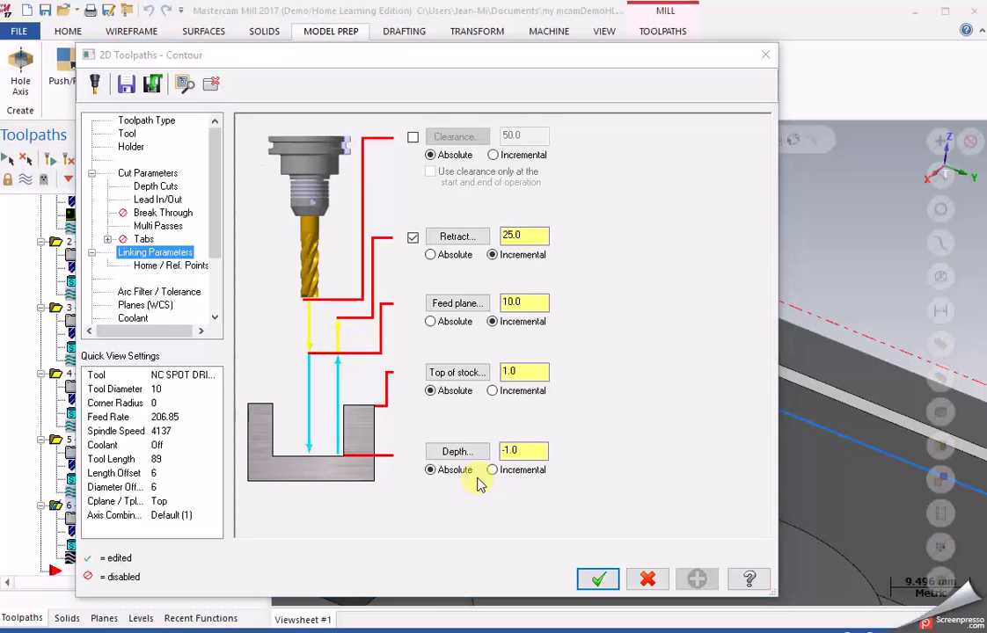
click(155, 186)
click(303, 170)
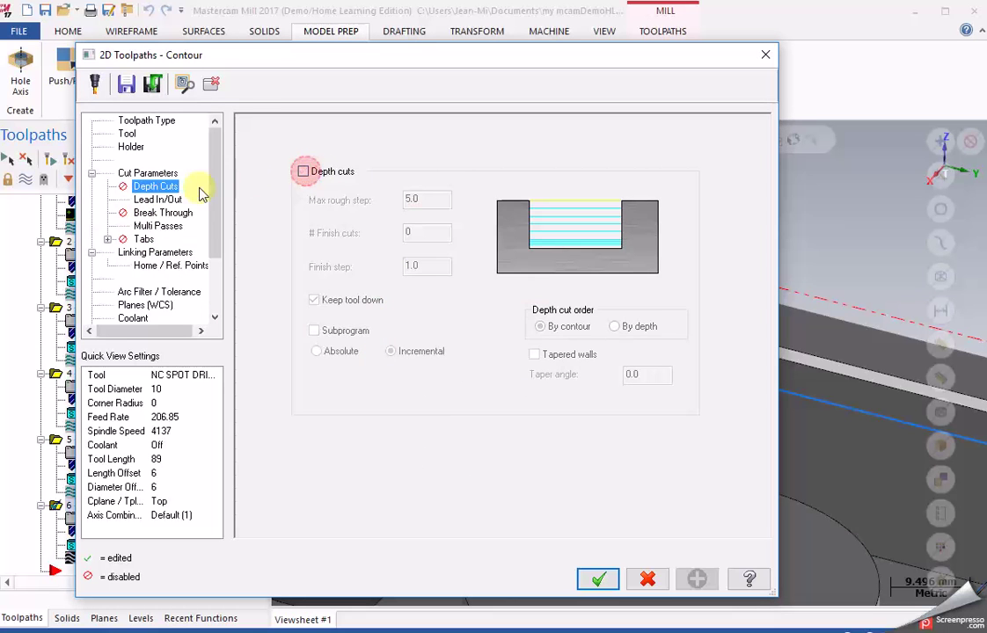
click(157, 227)
click(271, 142)
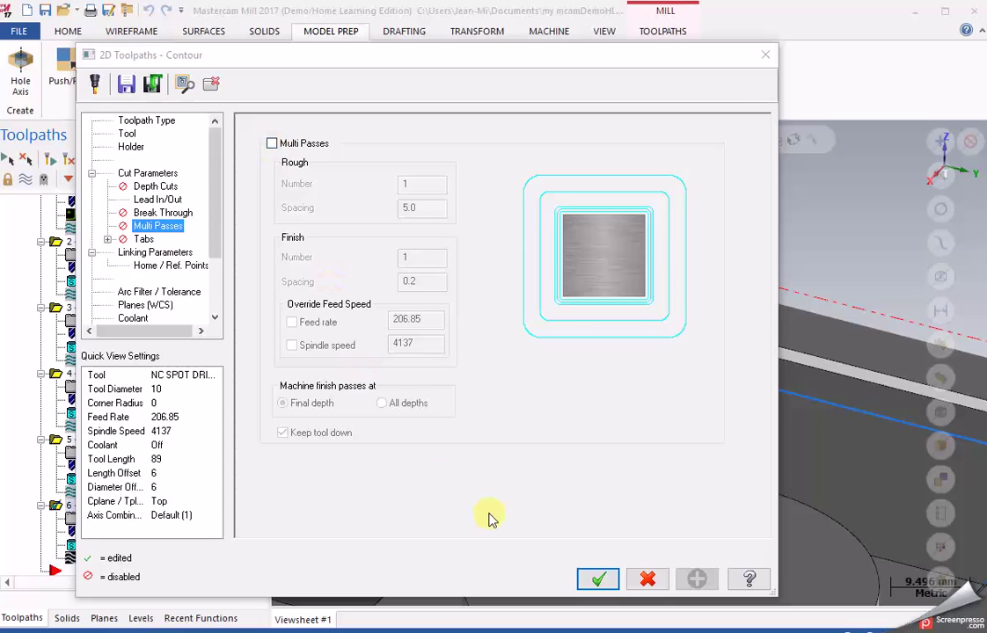
Step: Set the chamfer operation's absolute depth to 0.0 in the linking parameters and regenerate its toolpath
drag(615, 63, 236, 151)
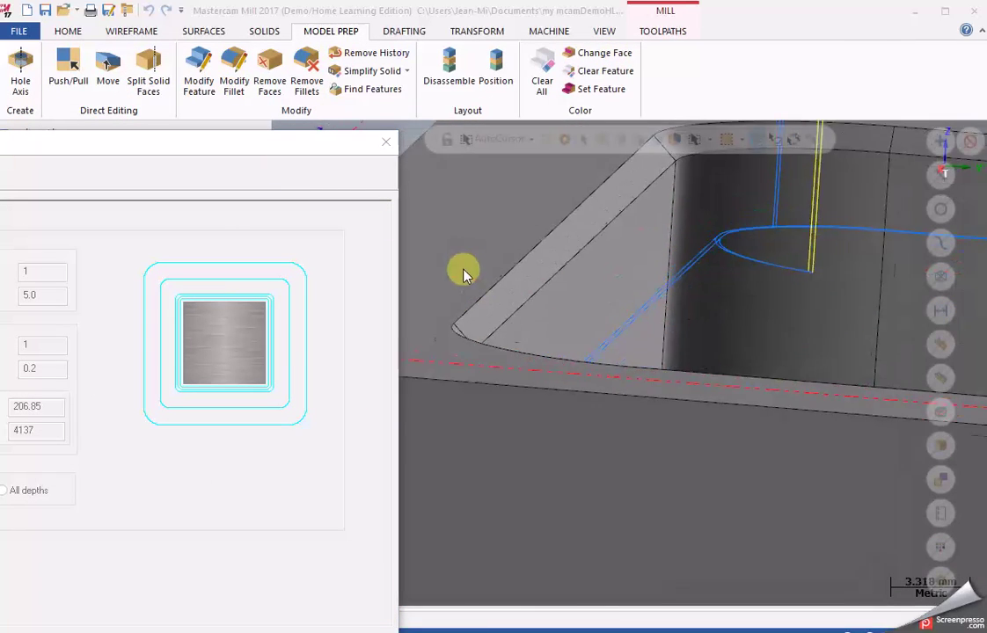
middle_drag(464, 274, 574, 278)
middle_drag(576, 226, 643, 277)
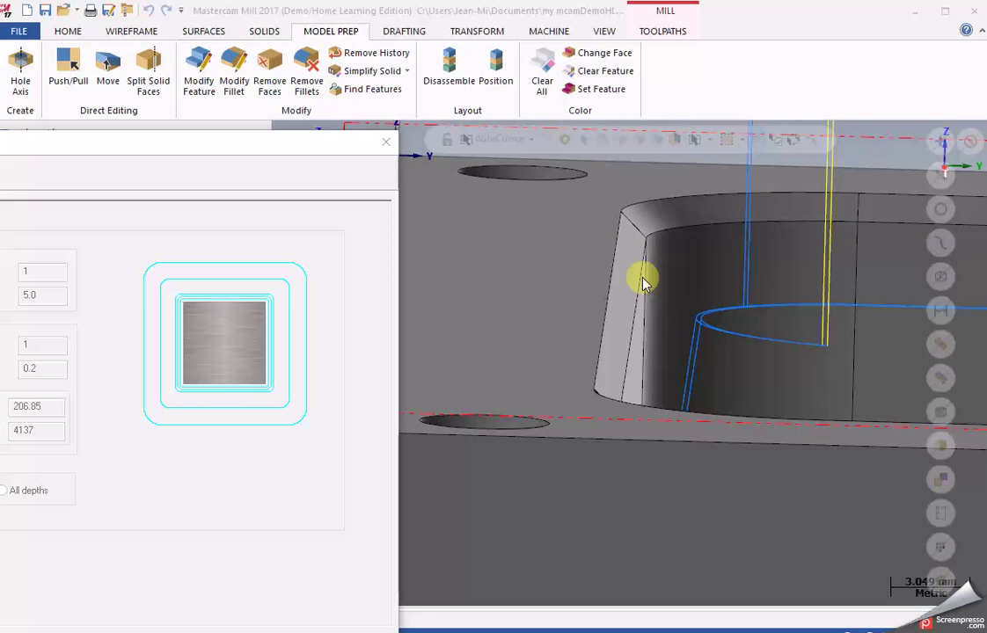
middle_drag(643, 281, 643, 302)
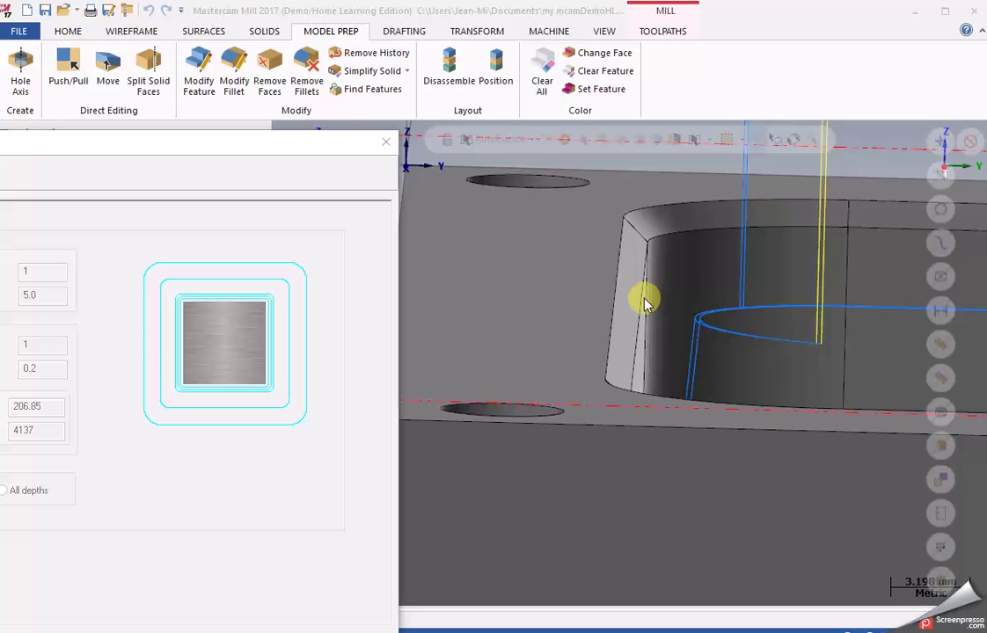
drag(251, 144, 673, 61)
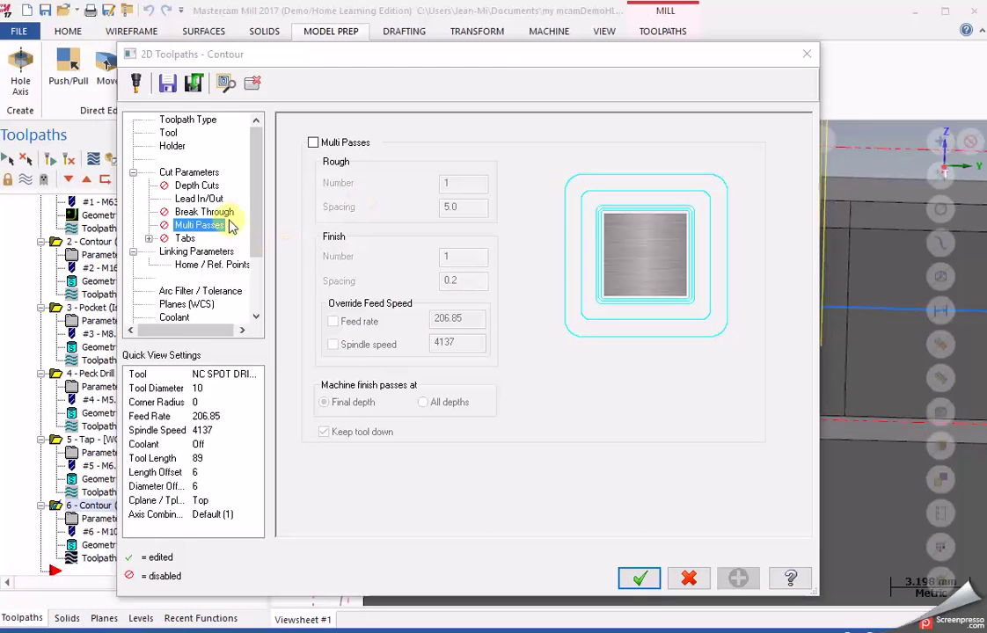
click(200, 254)
click(472, 469)
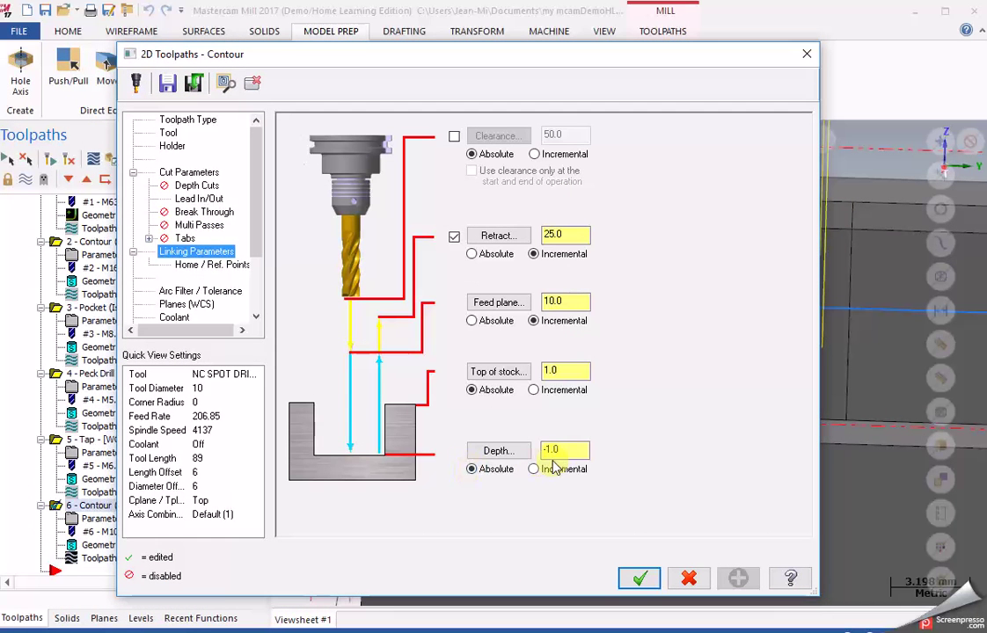
click(497, 451)
text(0)
key(Return)
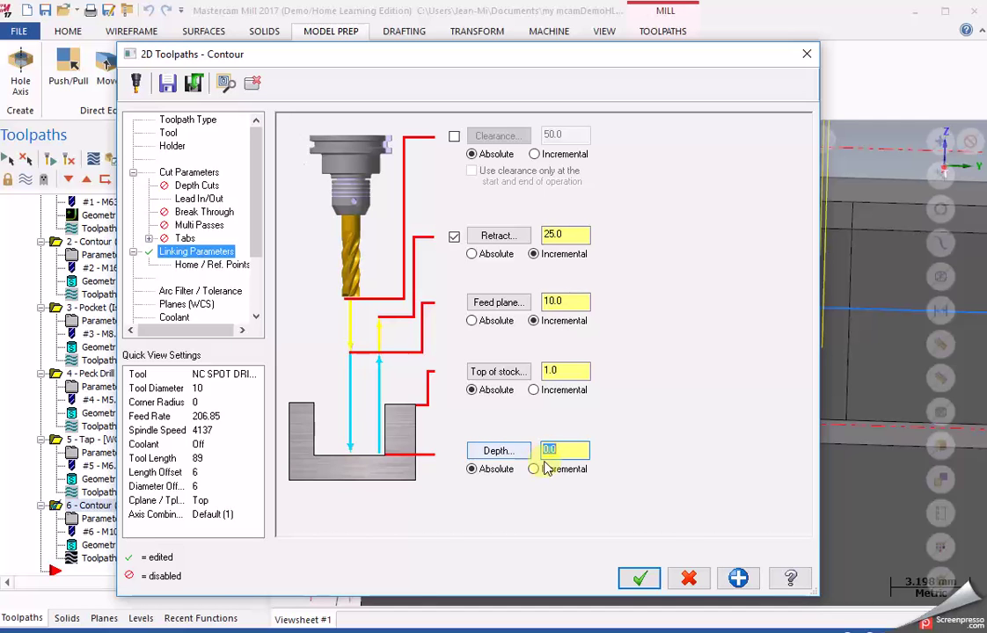
click(642, 577)
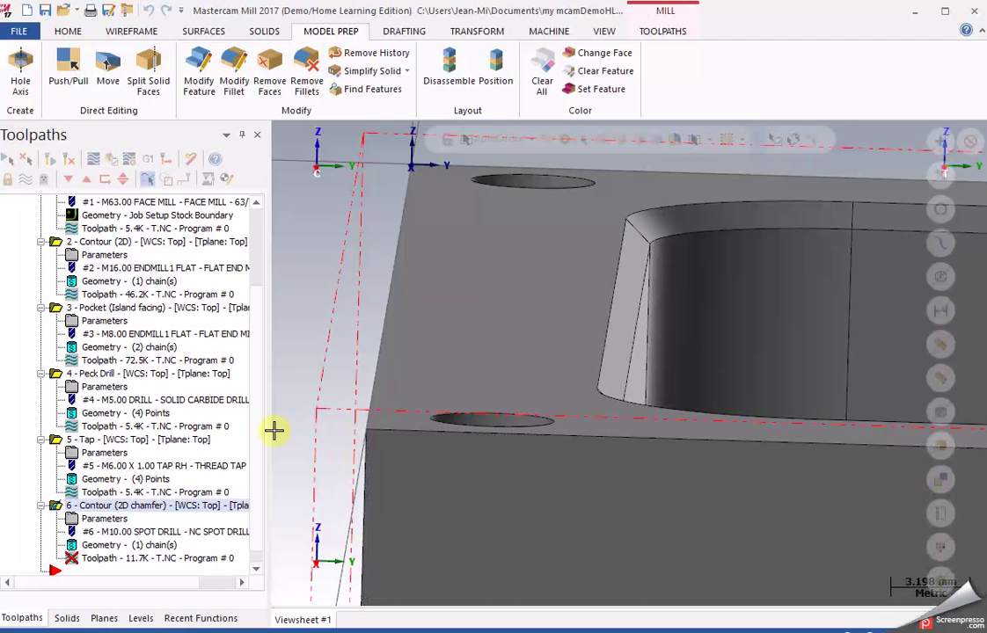
click(69, 158)
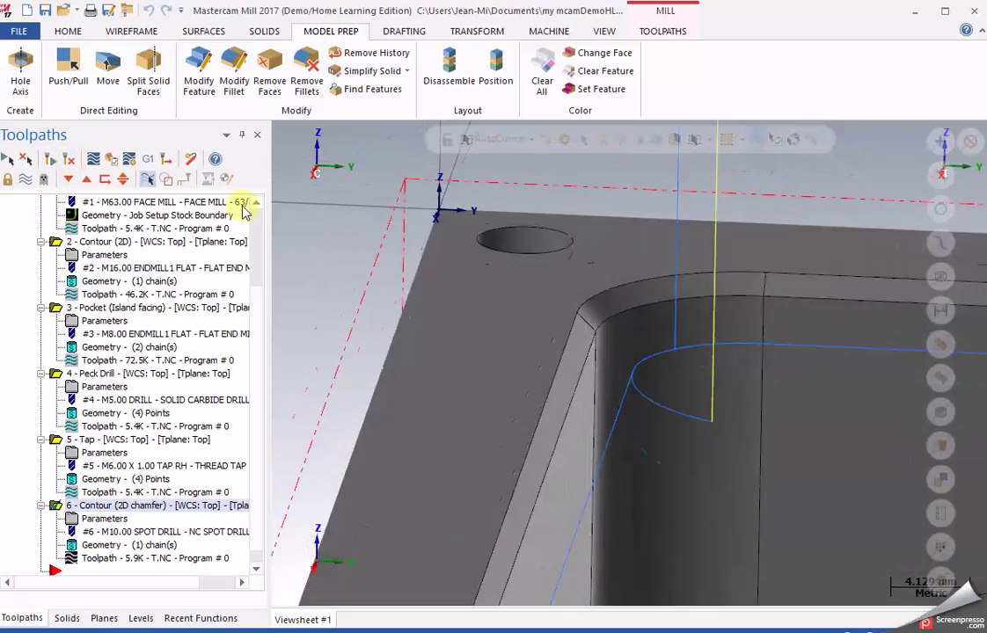
Step: Backplot the chamfer toolpath and examine the spot drill's contact with the pocket's chamfered edge
middle_drag(352, 255, 462, 346)
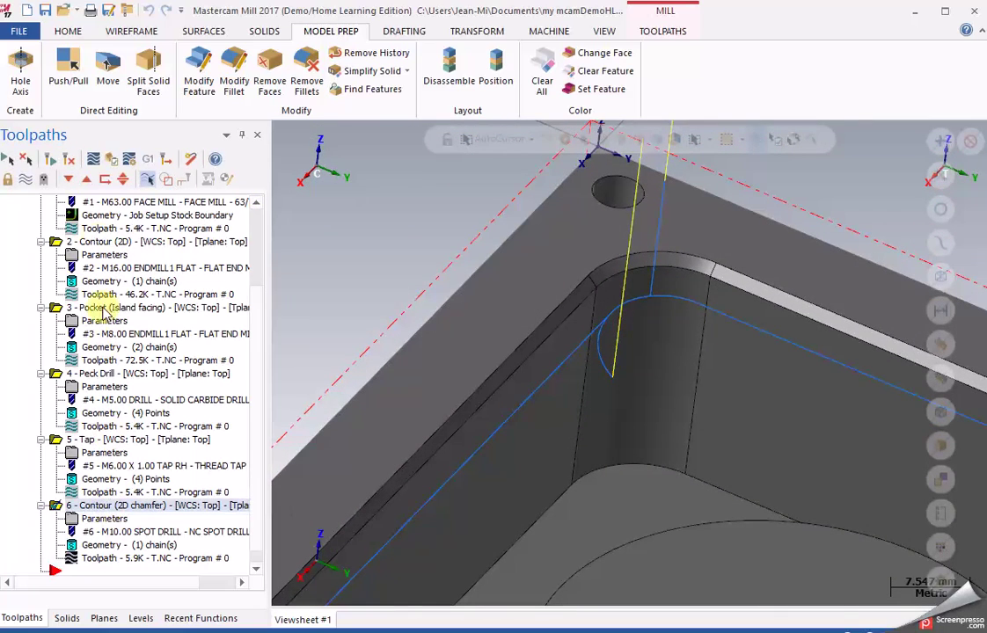
click(99, 160)
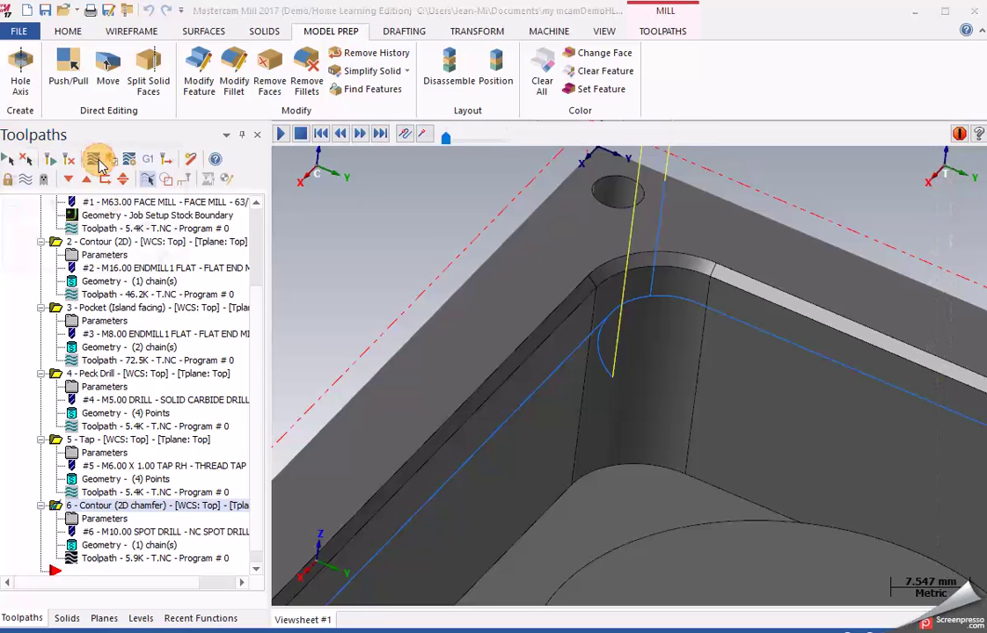
click(366, 134)
click(366, 134)
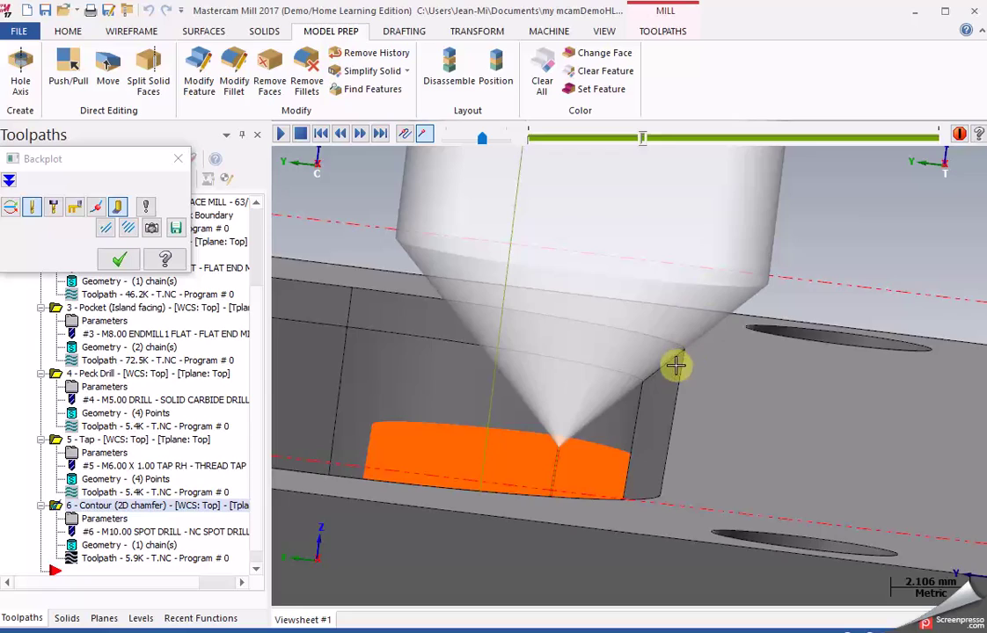
scroll(720, 271, down, 8)
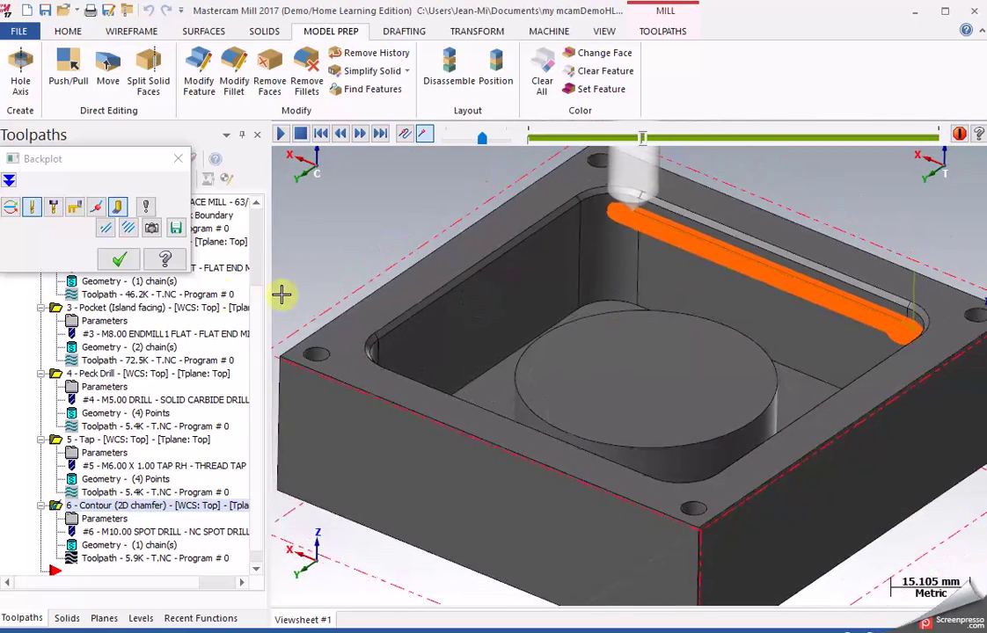
click(120, 259)
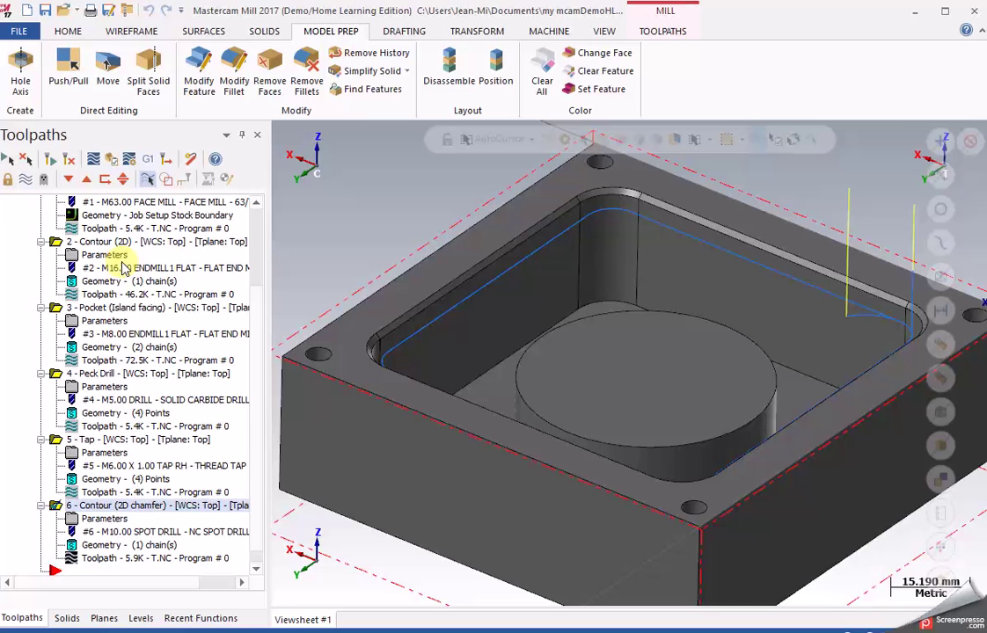
scroll(434, 374, down, 2)
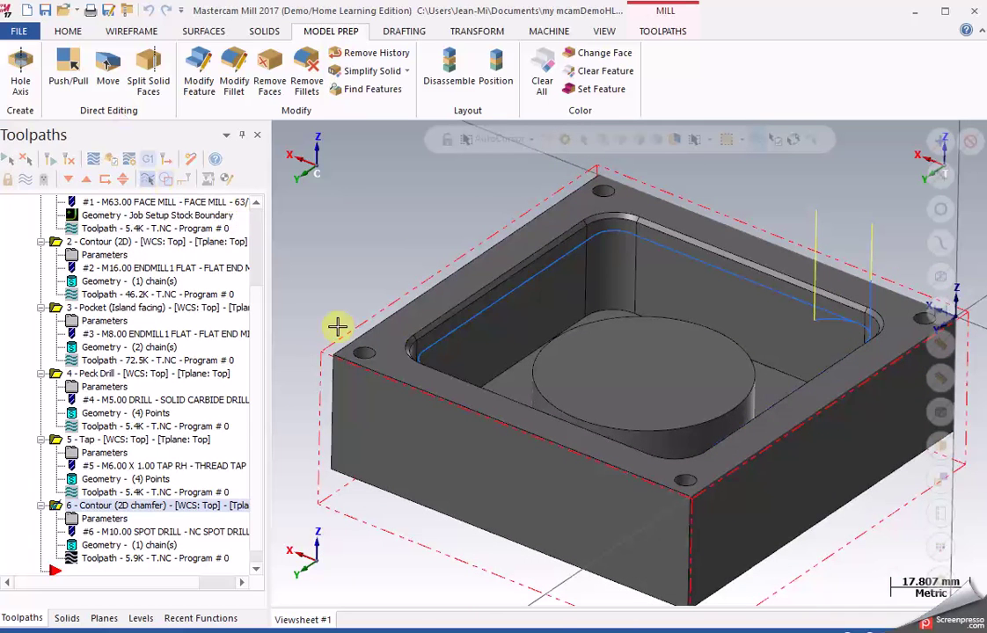